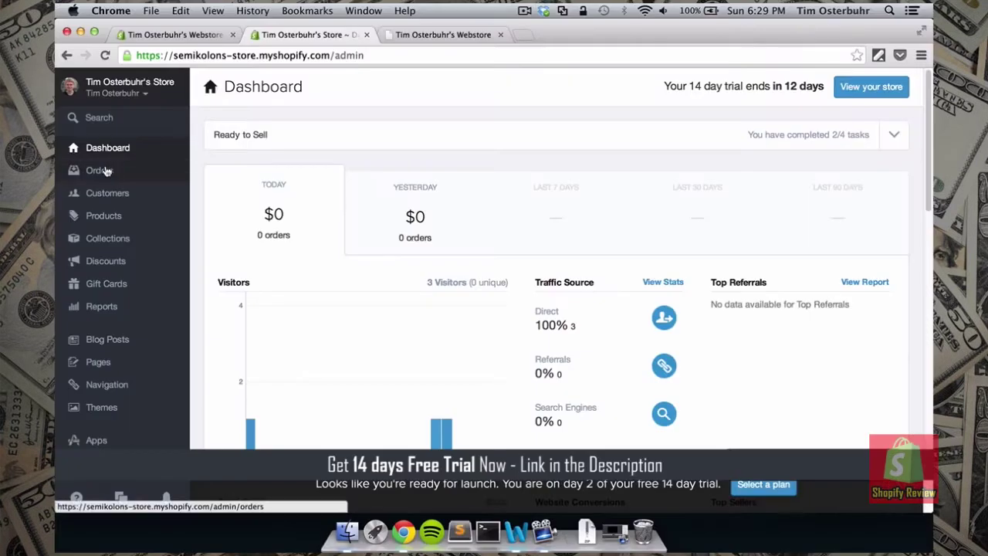
- Look at the store's Orders and Customers sections
{"action": "left_click", "coordinate": [100, 172]}
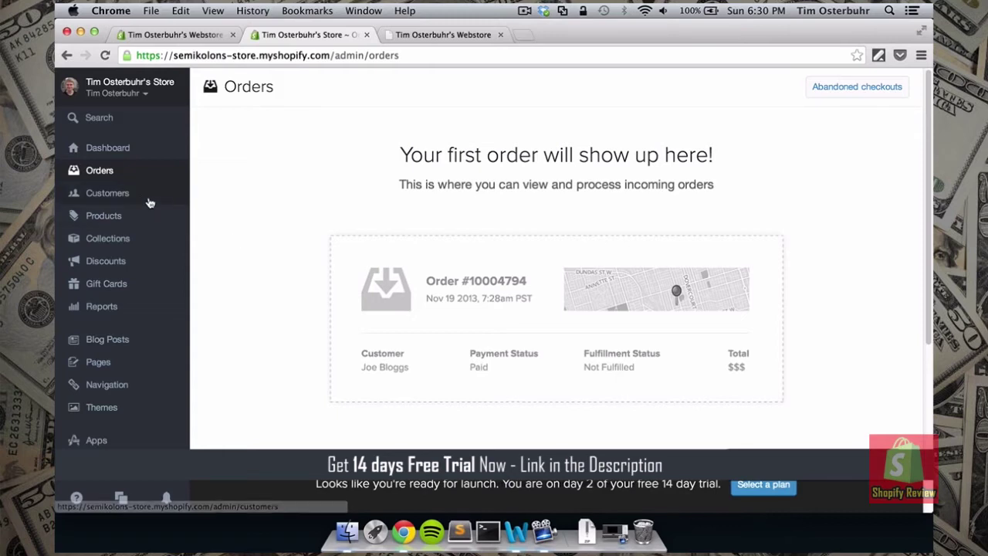
{"action": "left_click", "coordinate": [124, 200]}
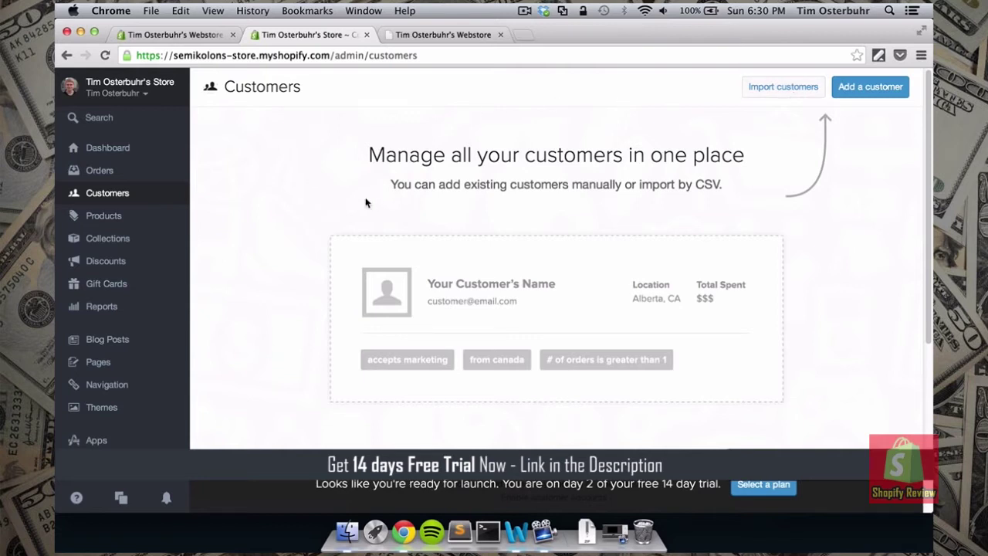
- Rename the Black Blouse product to "Blouse Noir" and save the product
{"action": "left_click", "coordinate": [110, 220]}
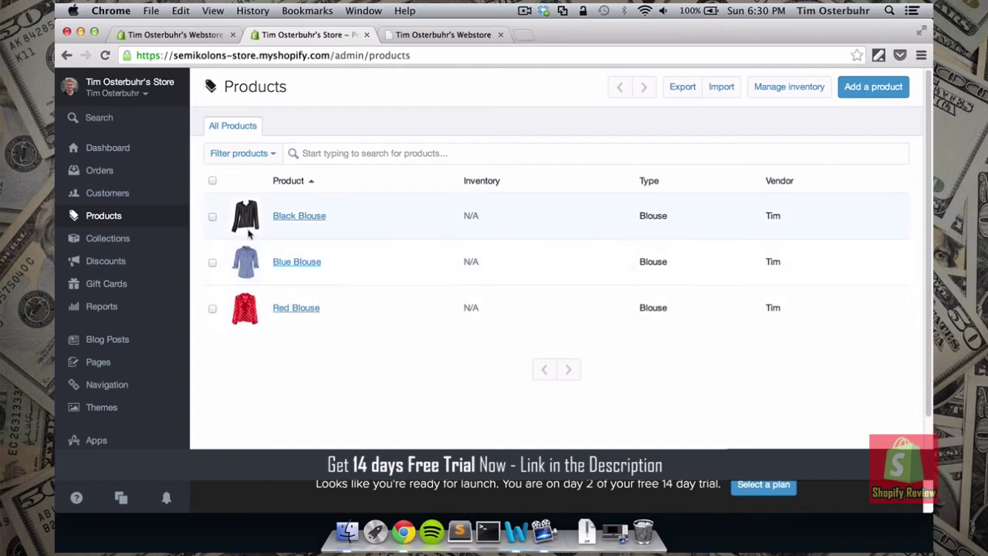
{"action": "left_click", "coordinate": [301, 217]}
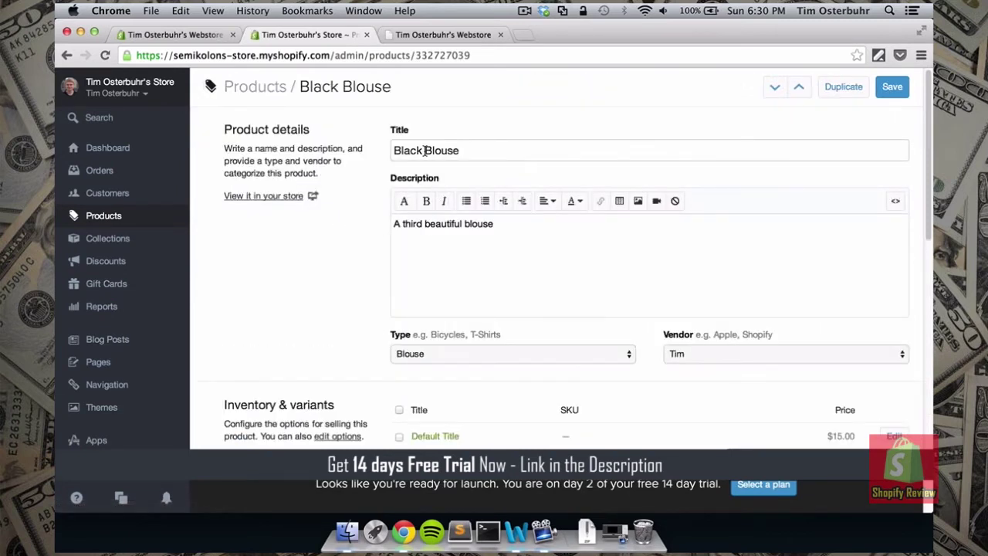
{"action": "left_click_drag", "start_coordinate": [423, 151], "coordinate": [360, 151]}
{"action": "key", "text": "BackSpace"}
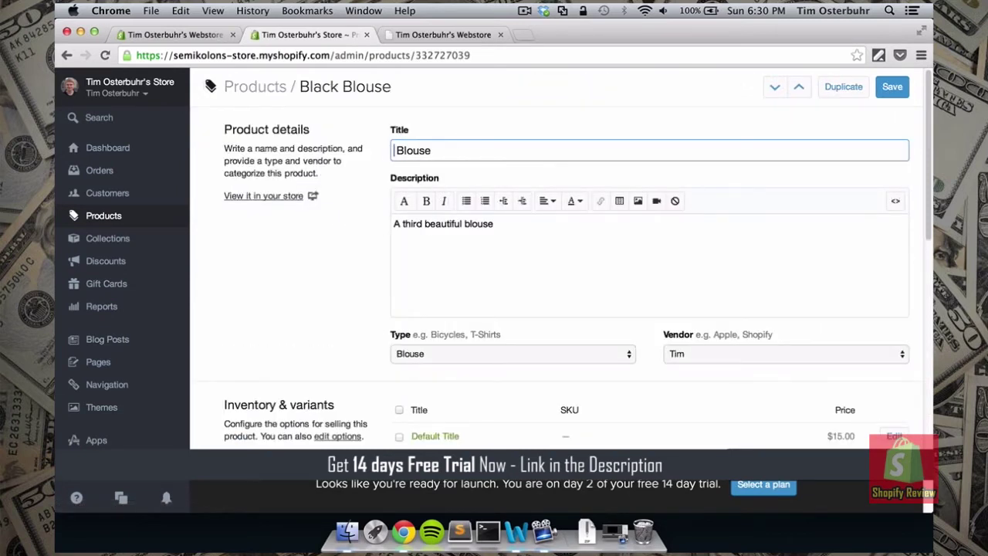
{"action": "key", "text": "Delete"}
{"action": "left_click", "coordinate": [454, 150]}
{"action": "type", "text": "Noir"}
{"action": "left_click", "coordinate": [886, 88]}
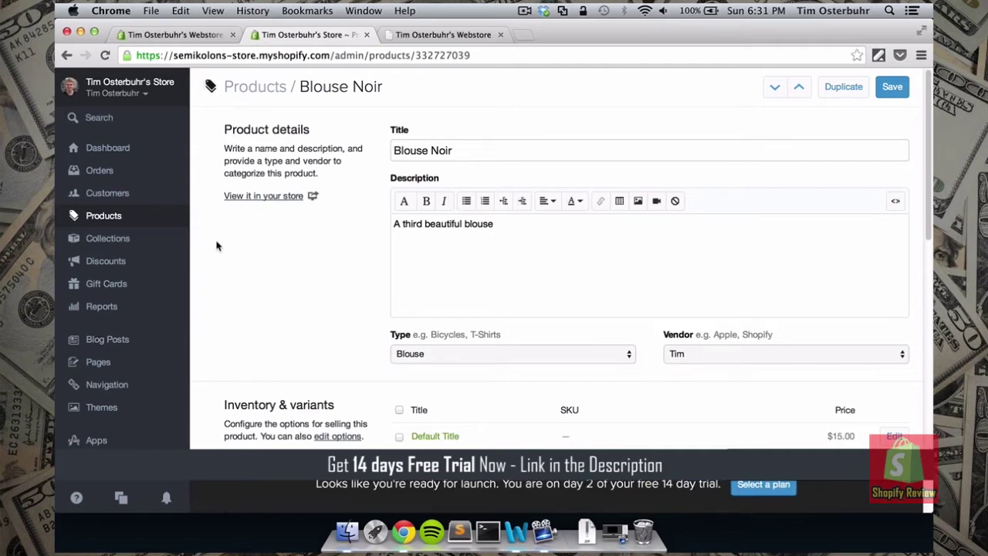
- Look at the store's product collections and open the Discounts section
{"action": "left_click", "coordinate": [91, 241]}
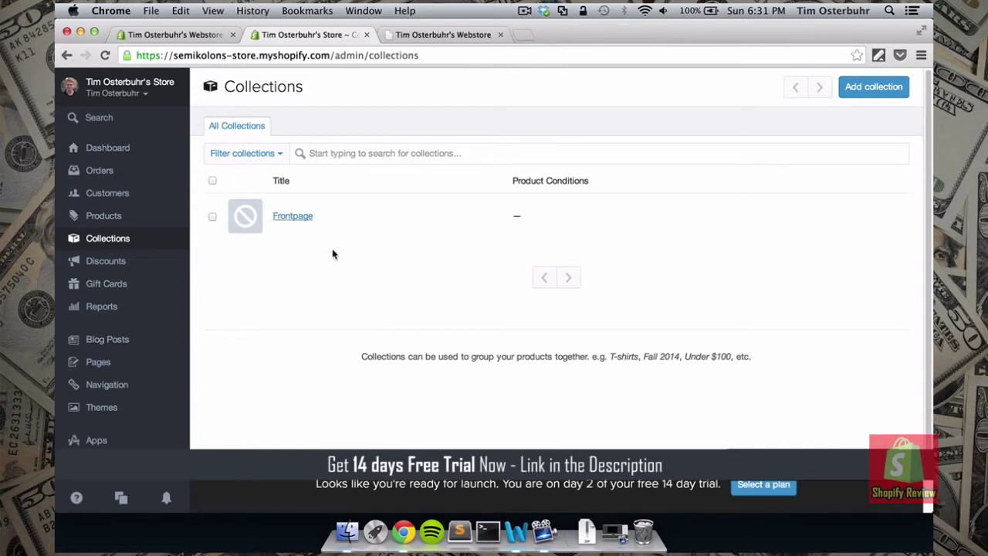
{"action": "left_click", "coordinate": [108, 261]}
{"action": "left_click", "coordinate": [110, 263]}
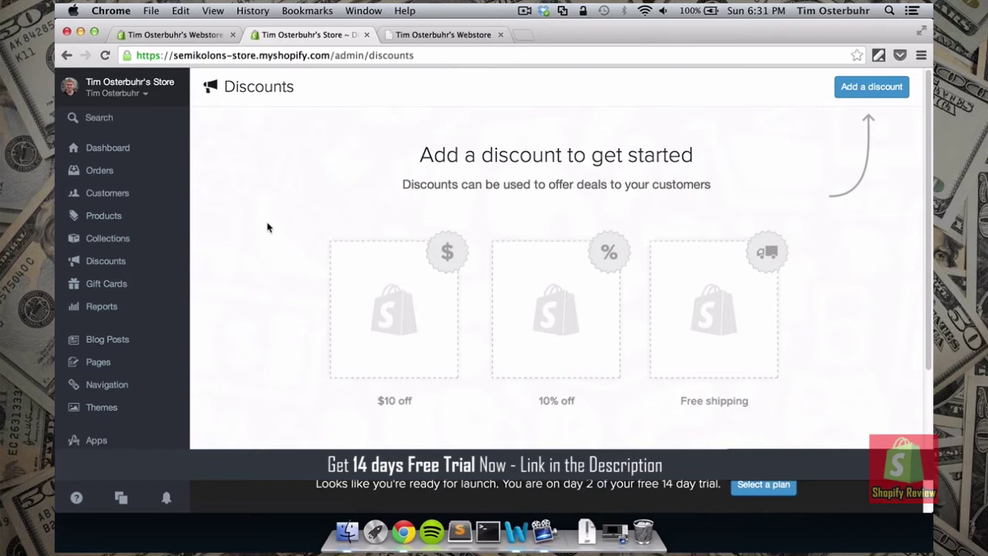
- Add a new discount with the code SUMMER14 and limit it to 4 uses
{"action": "left_click", "coordinate": [884, 89]}
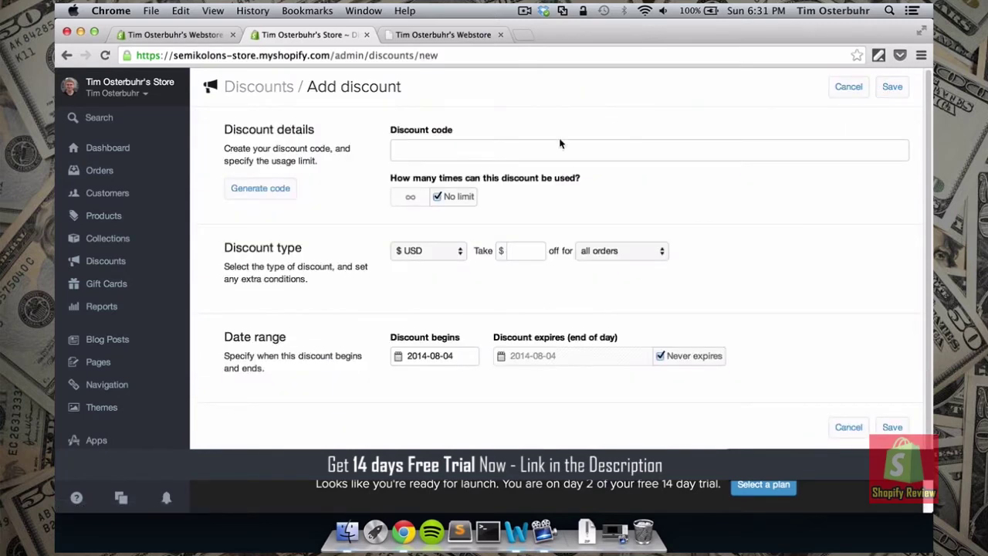
{"action": "left_click", "coordinate": [431, 150]}
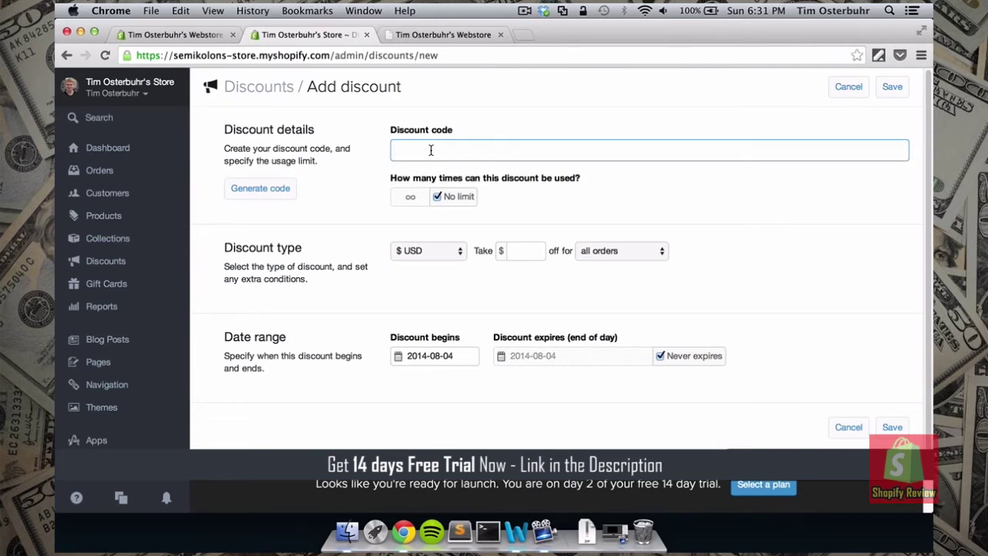
{"action": "type", "text": "SUMMER14"}
{"action": "left_click", "coordinate": [444, 199]}
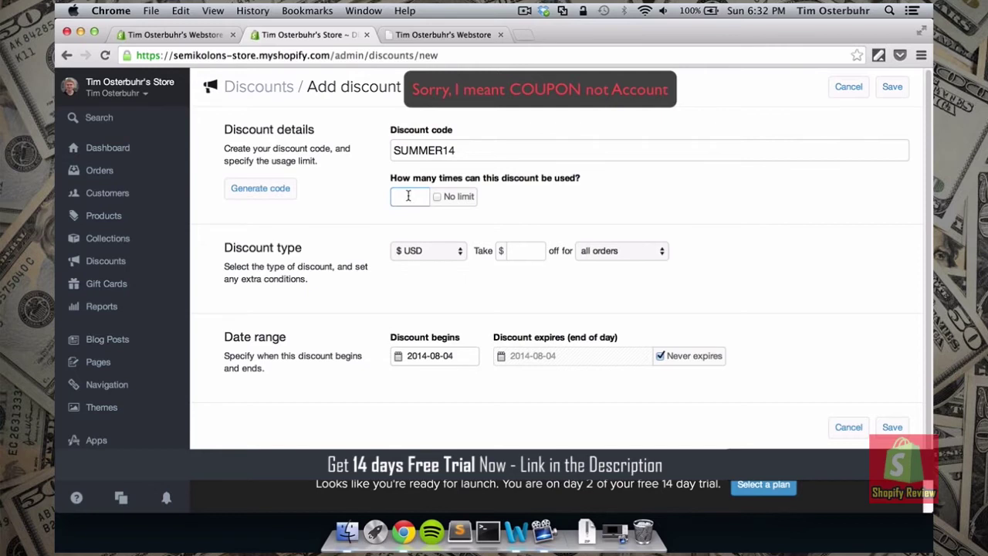
{"action": "type", "text": "4"}
{"action": "left_click", "coordinate": [521, 200]}
- Make the SUMMER14 discount a percentage discount of 10%
{"action": "scroll", "coordinate": [520, 200], "scroll_direction": "down", "scroll_amount": 2}
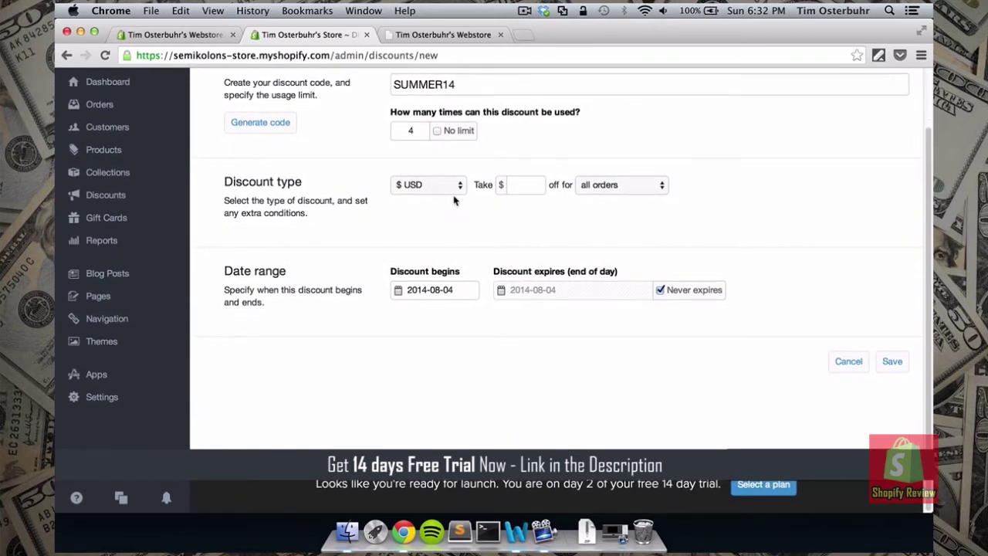
{"action": "left_click", "coordinate": [444, 187]}
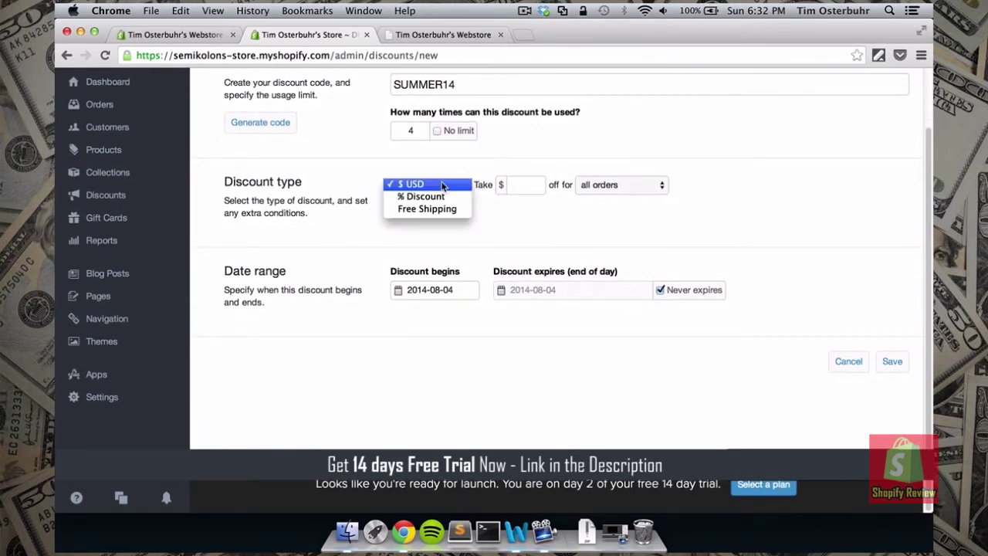
{"action": "left_click", "coordinate": [442, 197]}
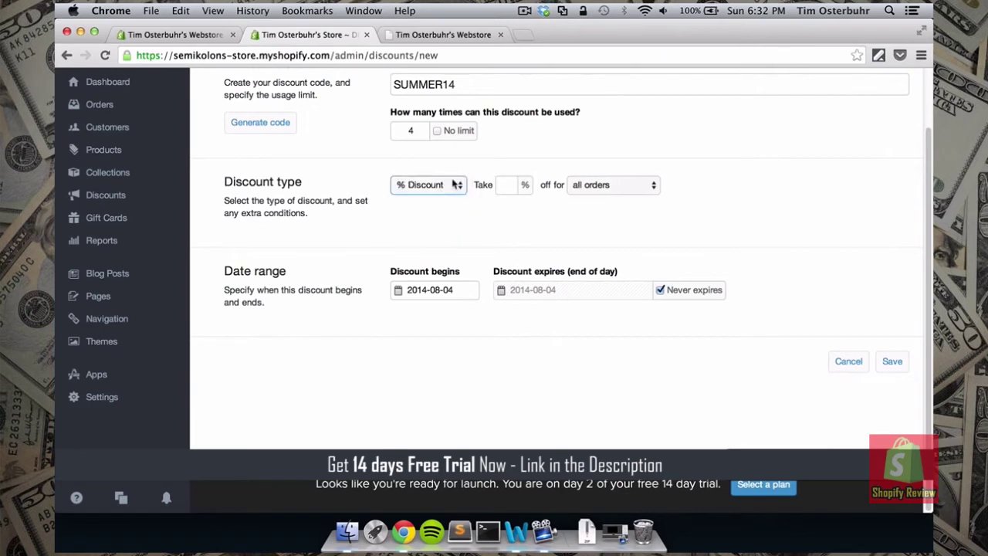
{"action": "left_click", "coordinate": [500, 186]}
{"action": "type", "text": "10"}
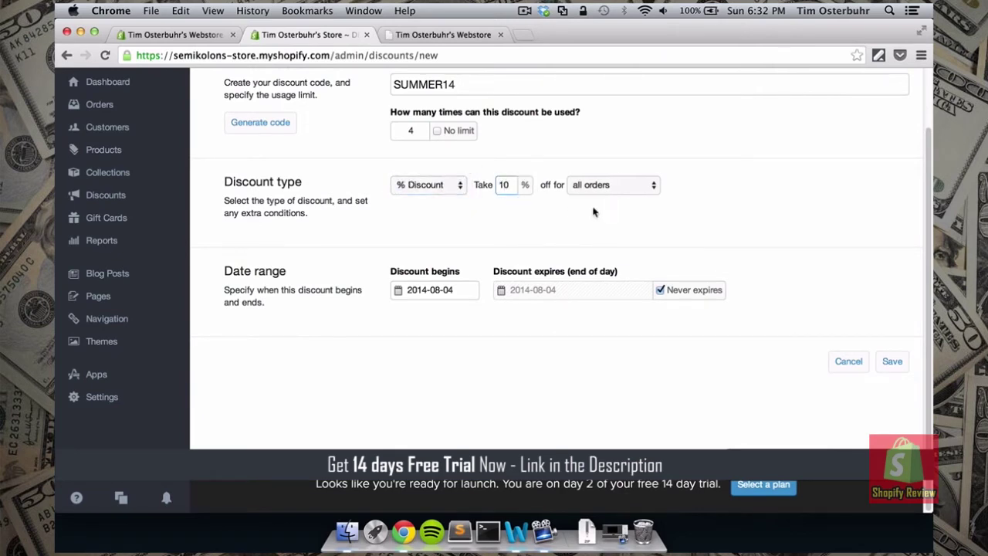
- Try applying the discount to a specific product, look through the product choices, and return it to all orders
{"action": "left_click", "coordinate": [642, 185]}
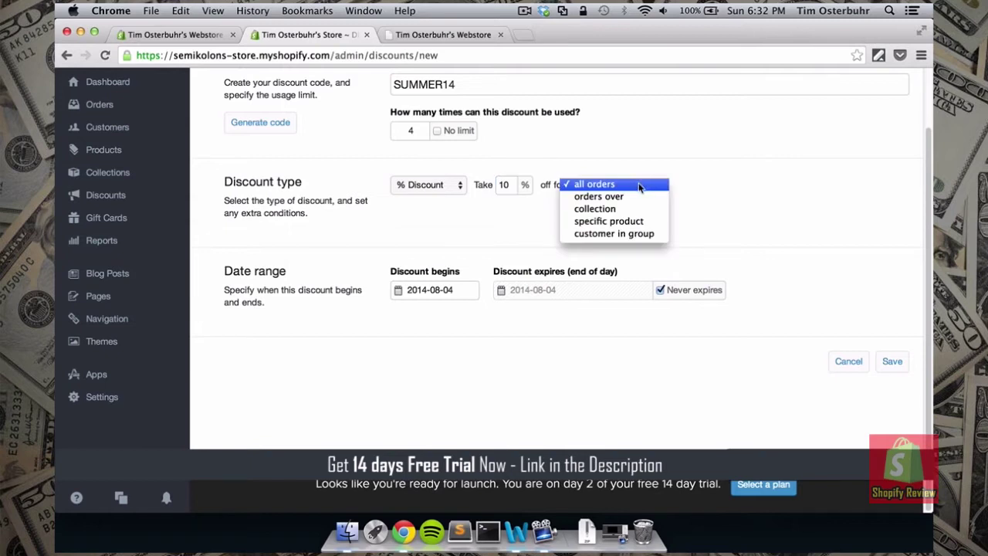
{"action": "left_click", "coordinate": [613, 222]}
{"action": "left_click", "coordinate": [697, 186]}
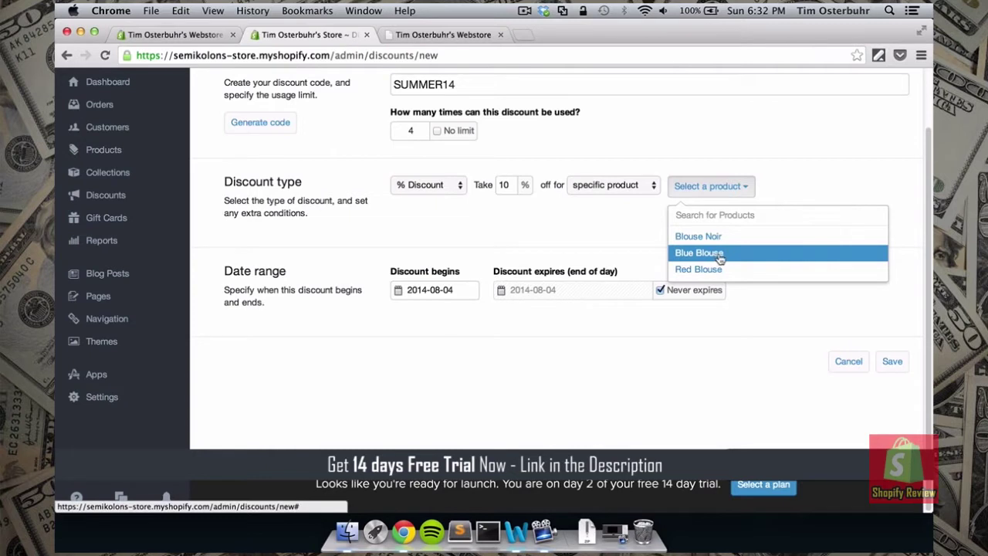
{"action": "left_click", "coordinate": [626, 186]}
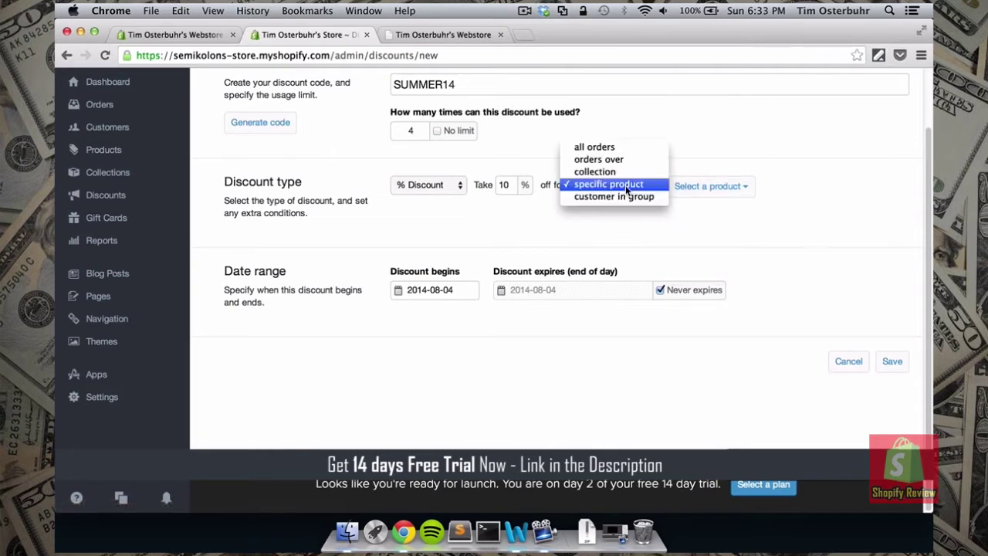
{"action": "left_click", "coordinate": [594, 148]}
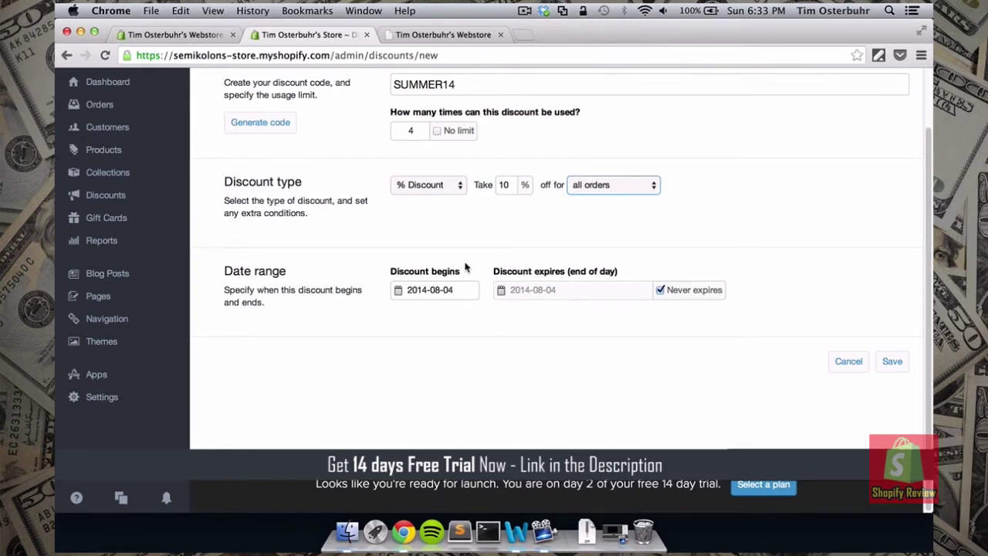
- Set the discount to expire on 2014-08-11 instead of never, and save it
{"action": "left_click", "coordinate": [692, 295]}
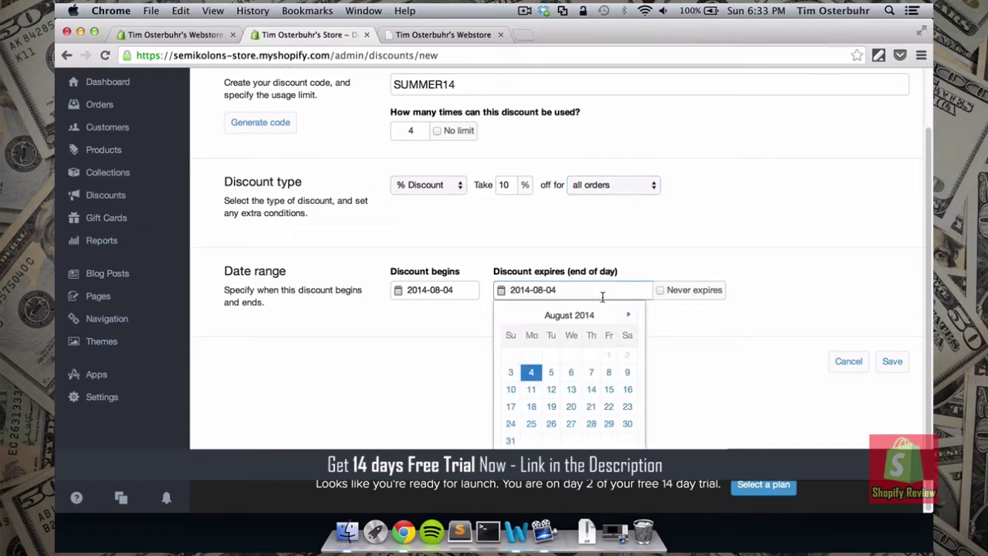
{"action": "left_click", "coordinate": [532, 390]}
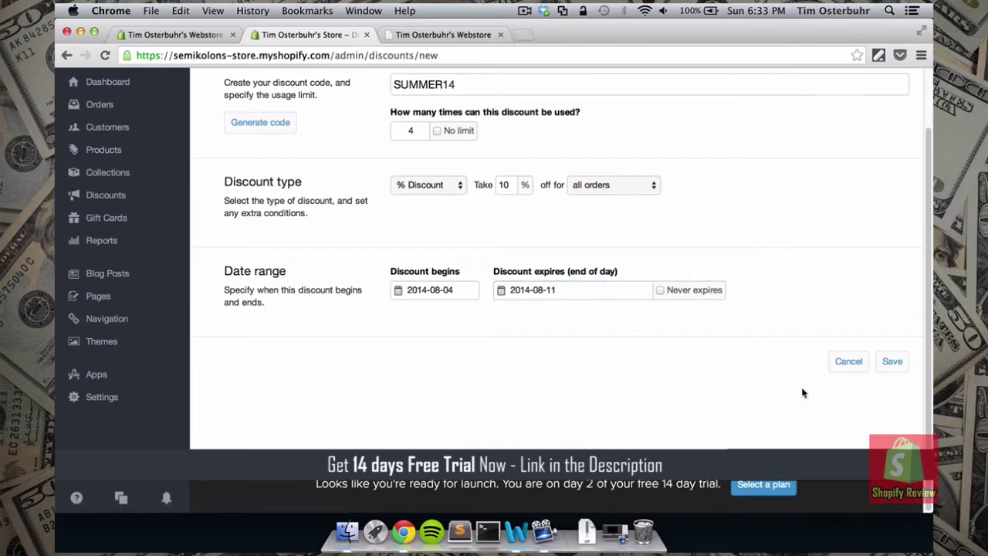
{"action": "left_click", "coordinate": [892, 362]}
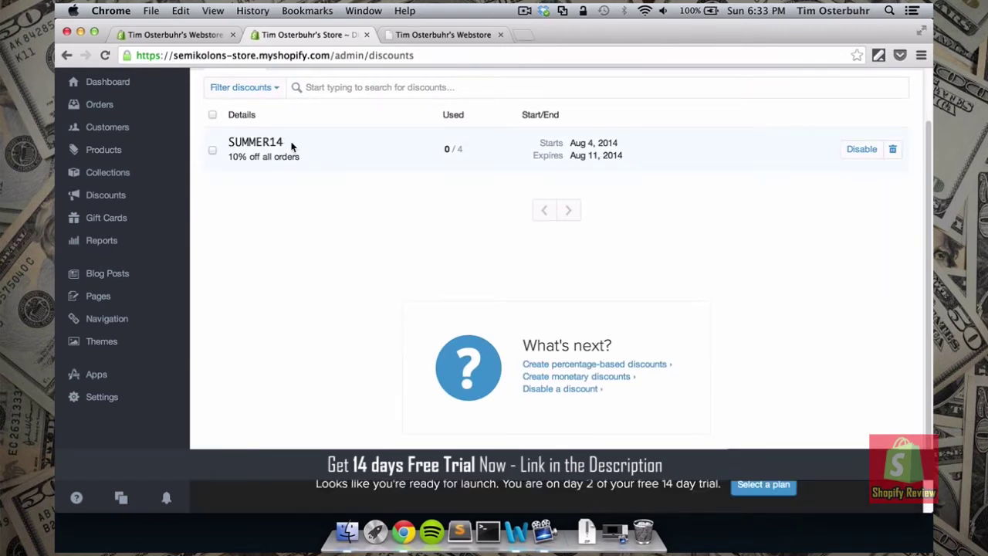
- Open the Gift Cards section and read how selling and receiving gift cards works
{"action": "scroll", "coordinate": [293, 148], "scroll_direction": "up", "scroll_amount": 2}
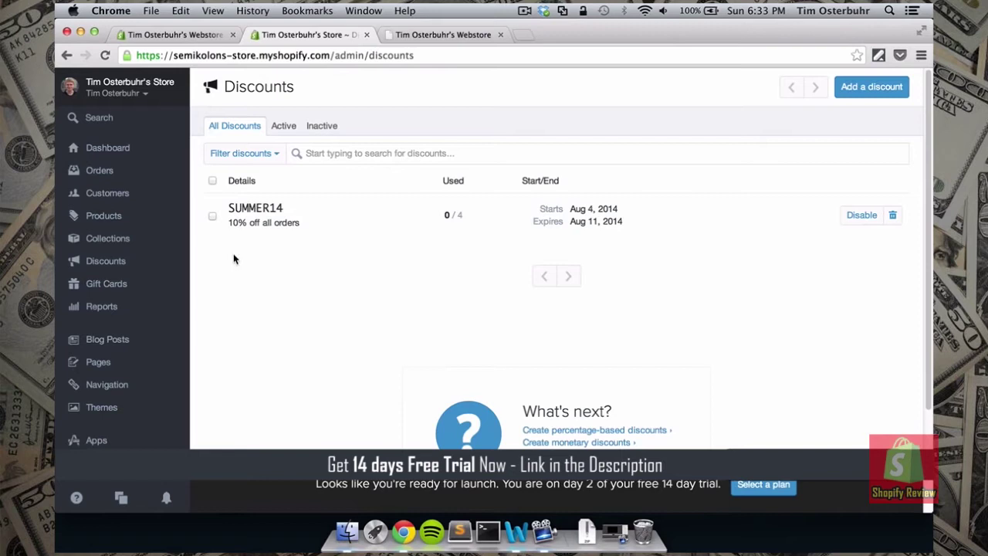
{"action": "left_click", "coordinate": [112, 286]}
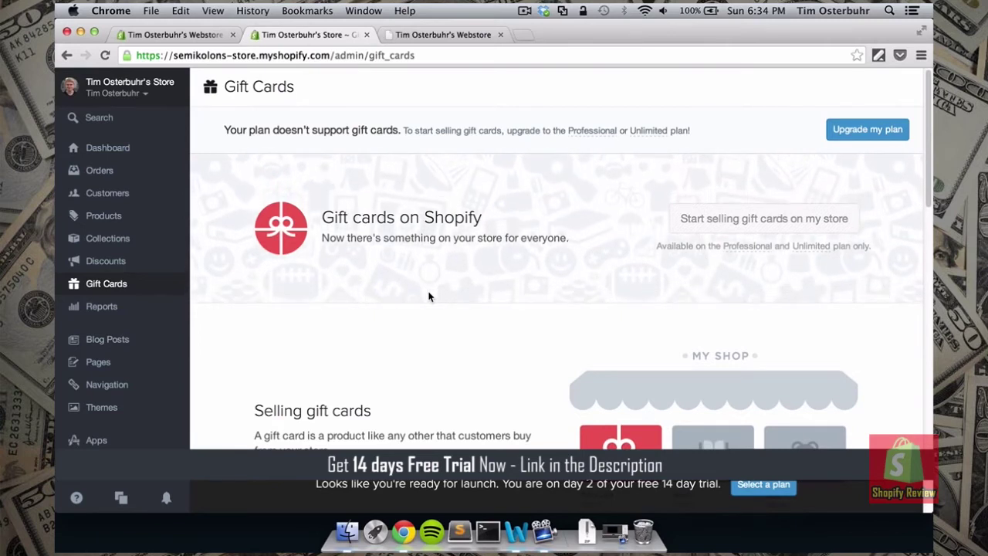
{"action": "scroll", "coordinate": [430, 298], "scroll_direction": "down", "scroll_amount": 1}
{"action": "scroll", "coordinate": [429, 297], "scroll_direction": "down", "scroll_amount": 5}
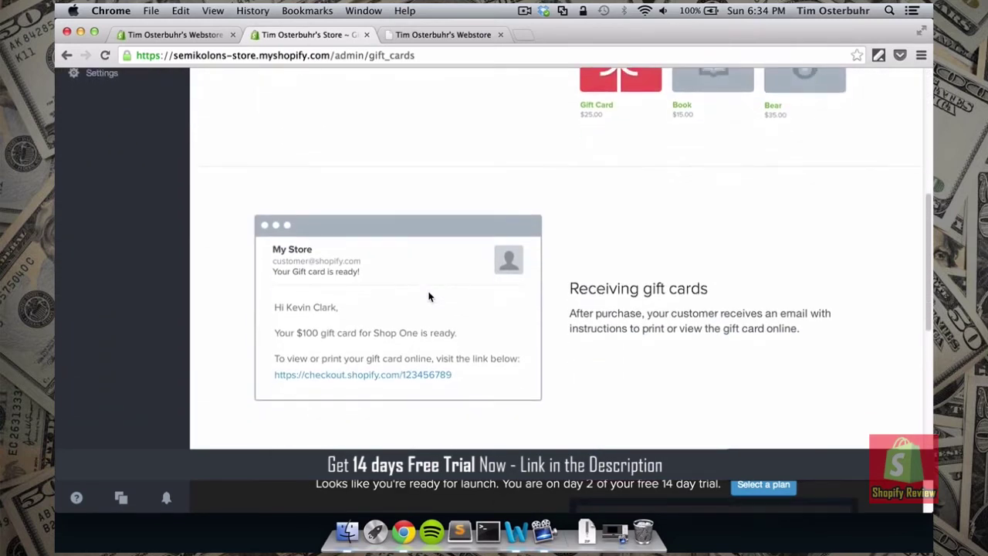
{"action": "scroll", "coordinate": [429, 297], "scroll_direction": "down", "scroll_amount": 1}
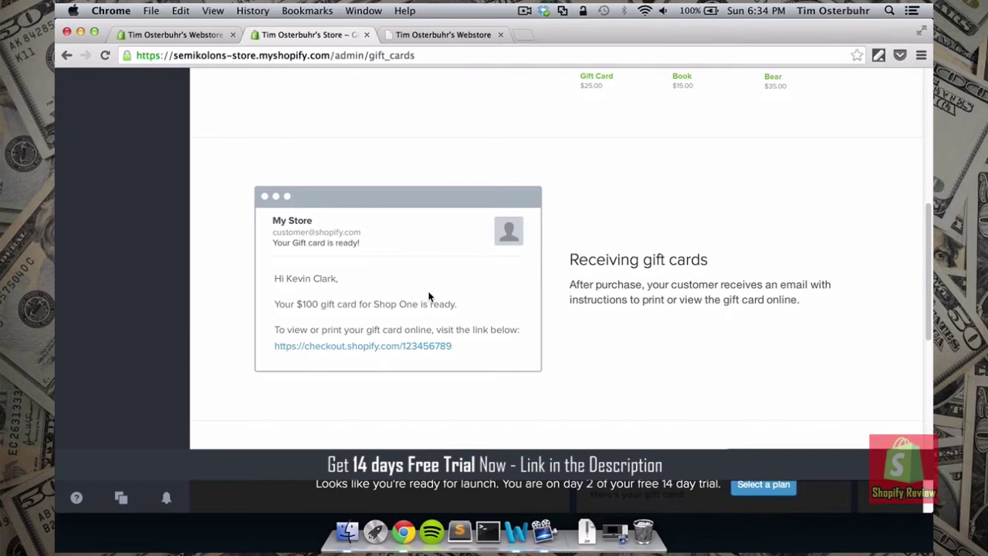
{"action": "scroll", "coordinate": [430, 297], "scroll_direction": "up", "scroll_amount": 10}
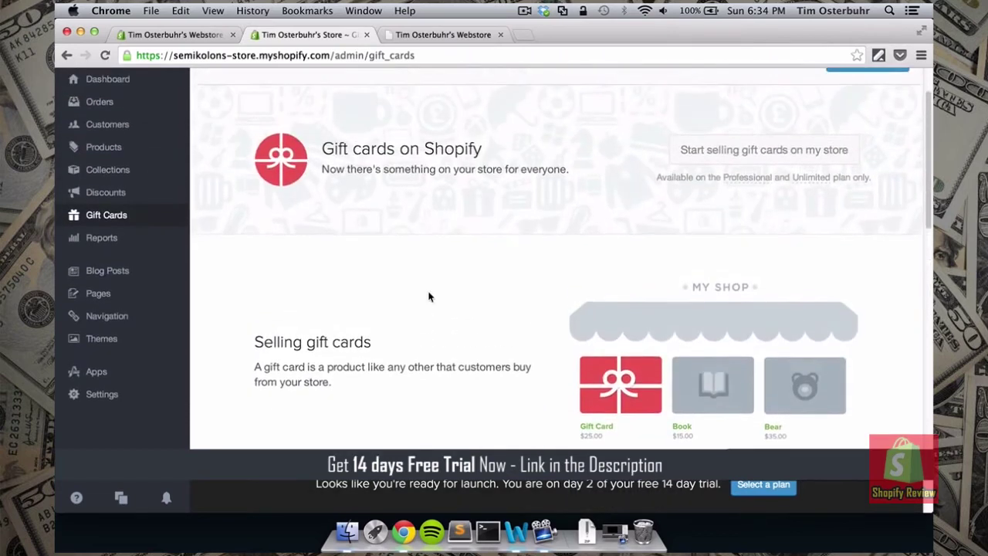
{"action": "scroll", "coordinate": [430, 298], "scroll_direction": "up", "scroll_amount": 2}
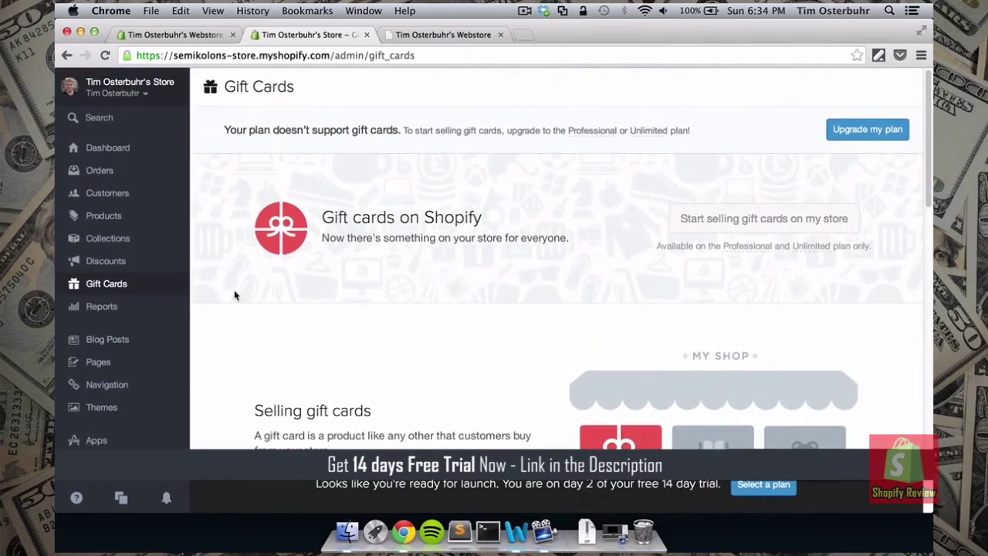
- Look through the report types for products, orders, payments, taxes and traffic, and open the Cart Analysis report
{"action": "left_click", "coordinate": [103, 309]}
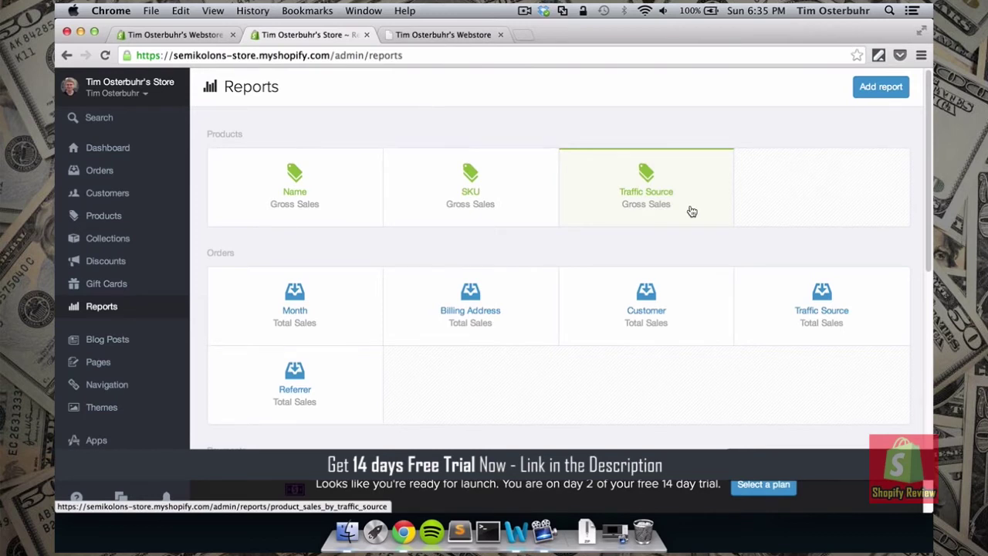
{"action": "scroll", "coordinate": [666, 247], "scroll_direction": "down", "scroll_amount": 3}
{"action": "scroll", "coordinate": [666, 248], "scroll_direction": "down", "scroll_amount": 3}
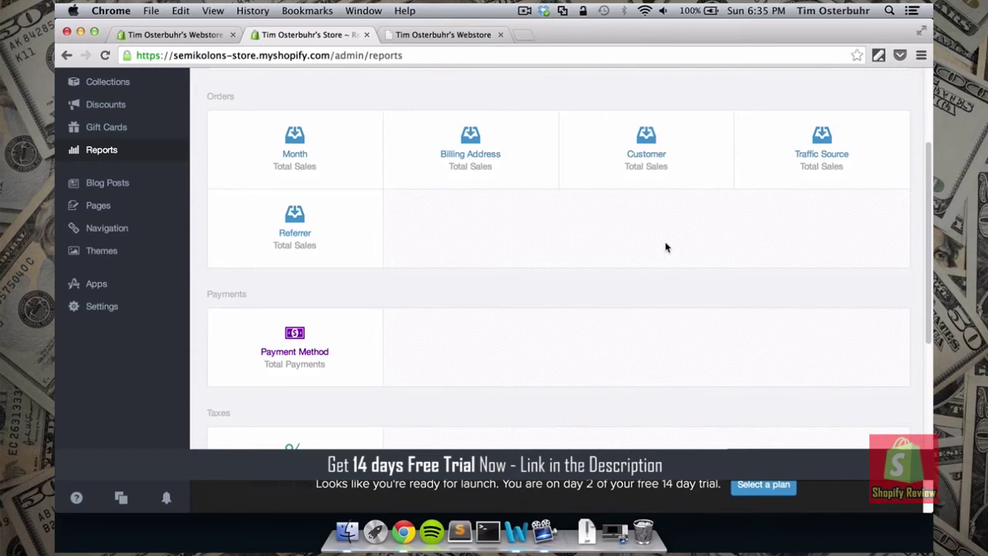
{"action": "scroll", "coordinate": [666, 247], "scroll_direction": "down", "scroll_amount": 5}
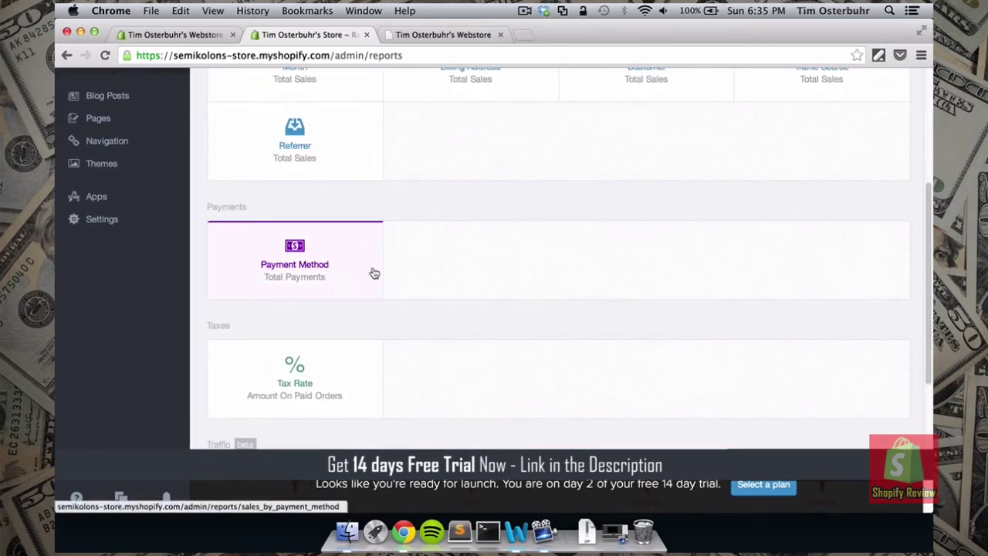
{"action": "scroll", "coordinate": [484, 274], "scroll_direction": "down", "scroll_amount": 1}
{"action": "scroll", "coordinate": [485, 274], "scroll_direction": "down", "scroll_amount": 6}
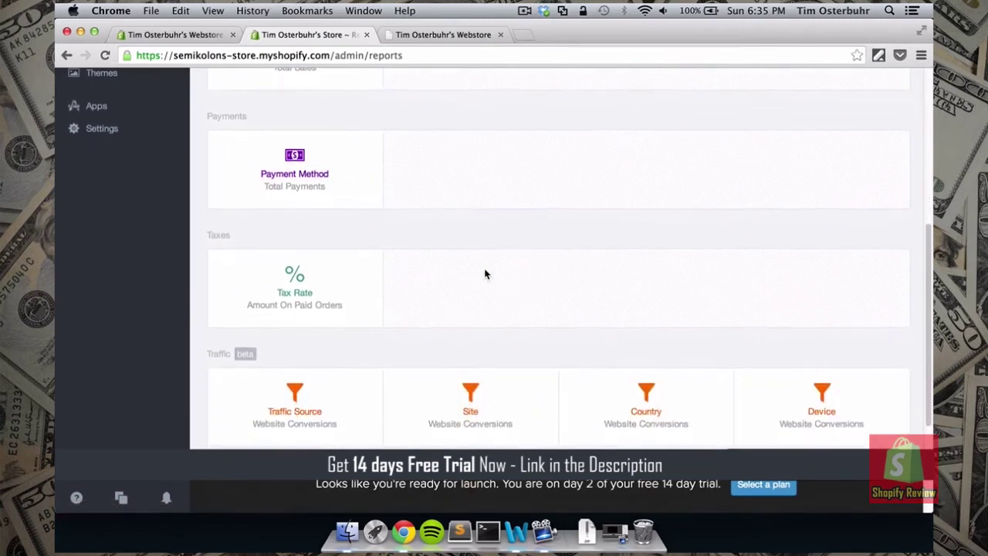
{"action": "scroll", "coordinate": [485, 274], "scroll_direction": "down", "scroll_amount": 2}
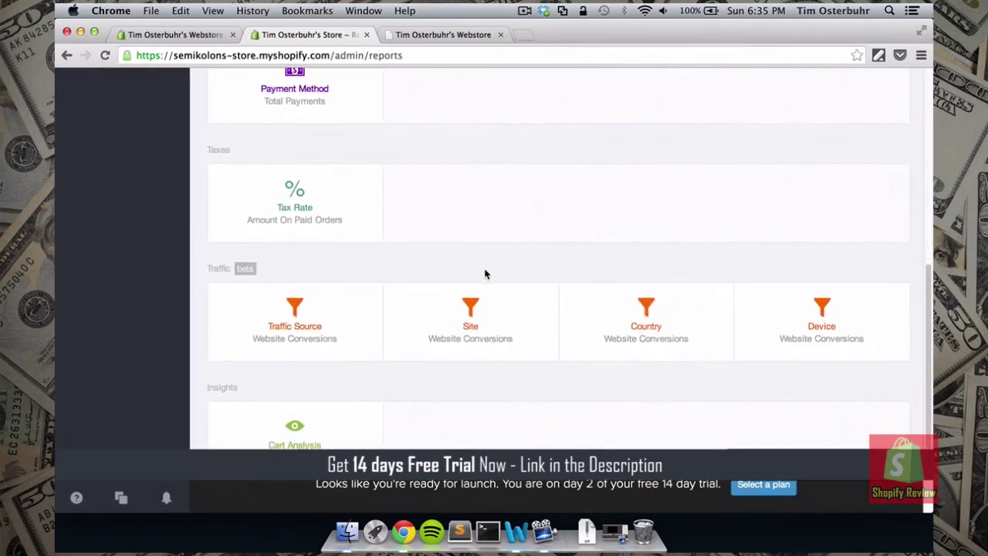
{"action": "scroll", "coordinate": [486, 275], "scroll_direction": "down", "scroll_amount": 4}
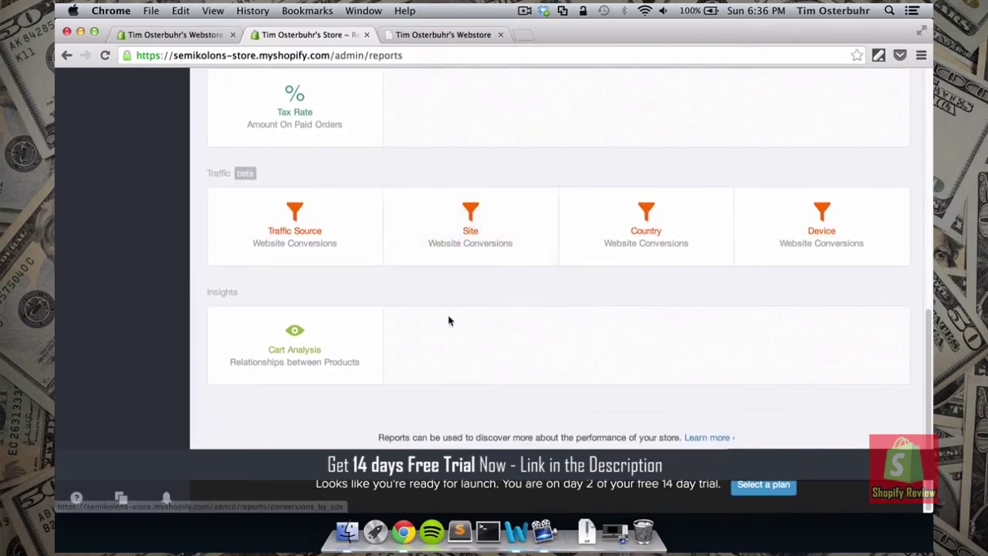
{"action": "left_click", "coordinate": [315, 346]}
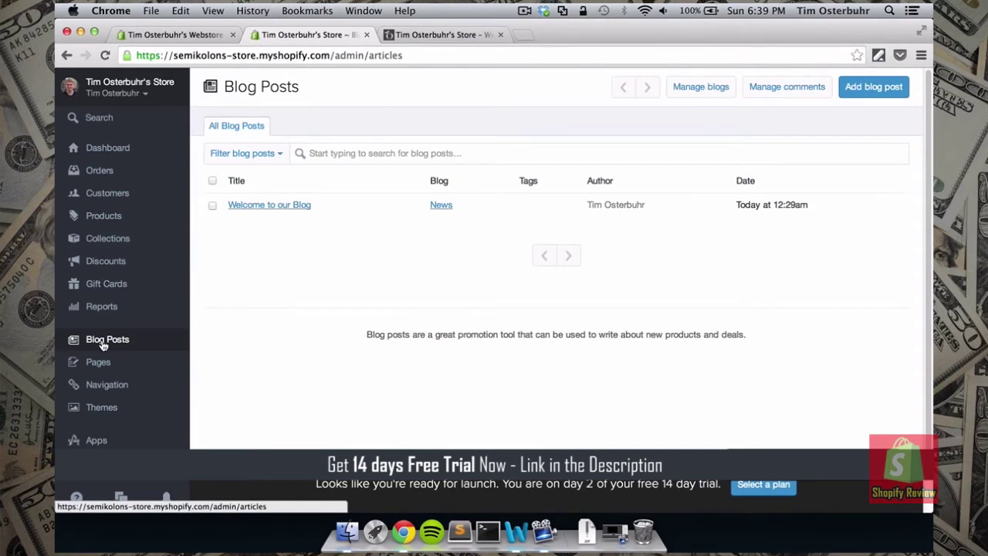
- Open the blog posts section and delete the existing "Welcome to our Blog" post
{"action": "left_click", "coordinate": [103, 340]}
{"action": "left_click", "coordinate": [103, 345]}
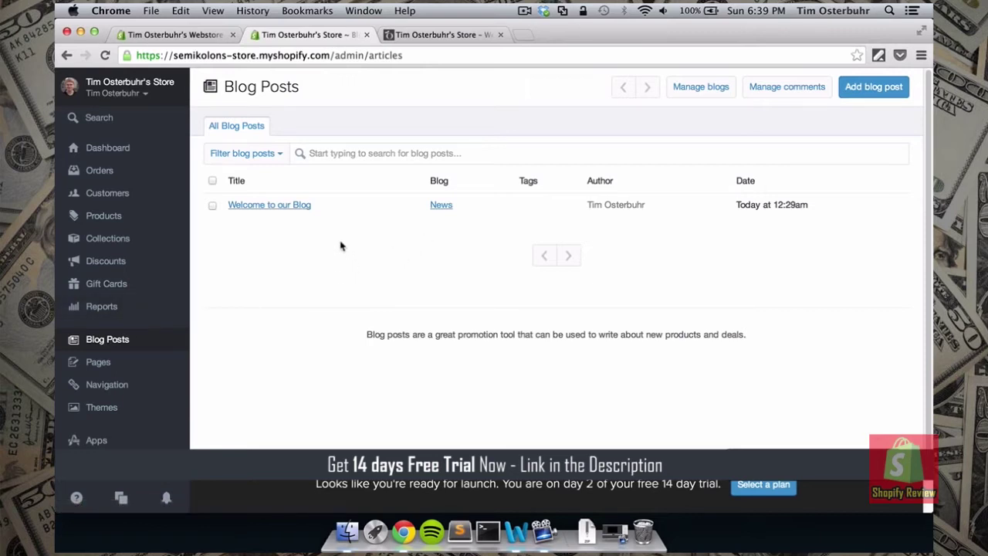
{"action": "left_click", "coordinate": [212, 205]}
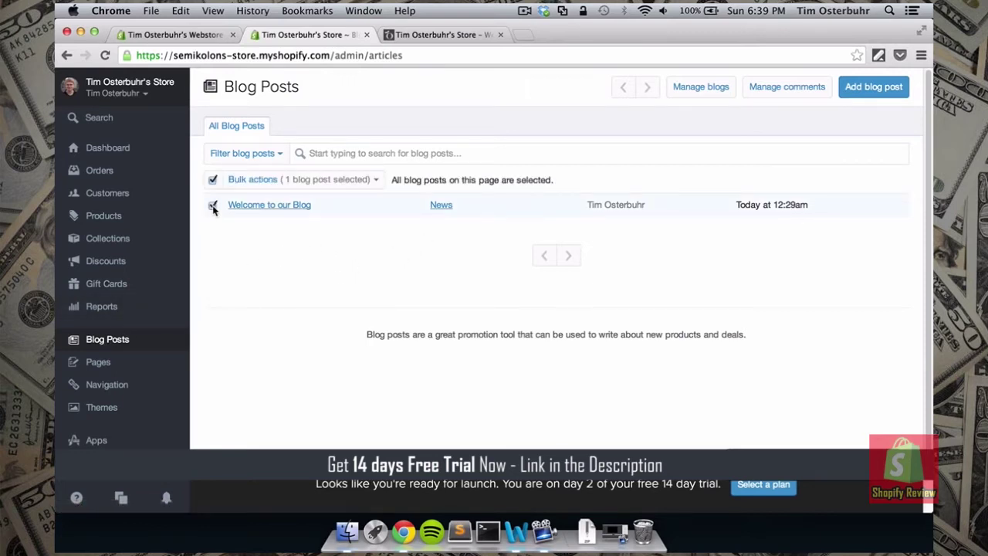
{"action": "left_click", "coordinate": [281, 180]}
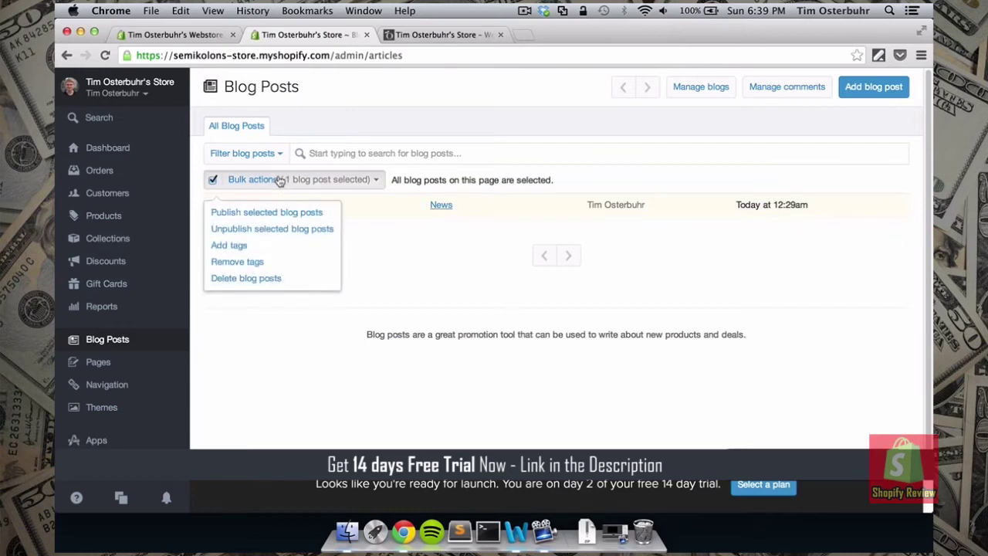
{"action": "left_click", "coordinate": [240, 279]}
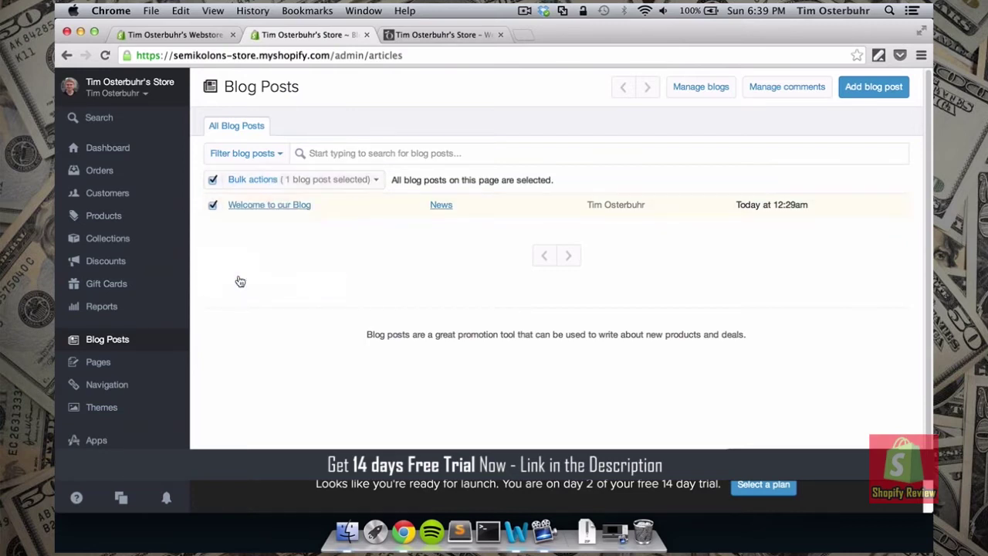
{"action": "left_click", "coordinate": [657, 185]}
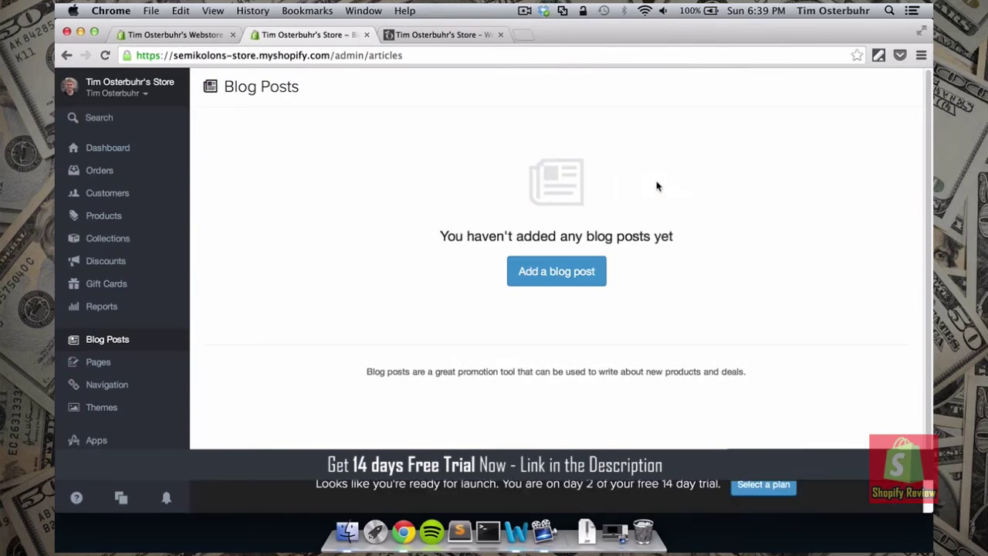
- Start a new blog post titled "Welcome to my Blog" with the content "Thanks for visiting us."
{"action": "left_click", "coordinate": [571, 278]}
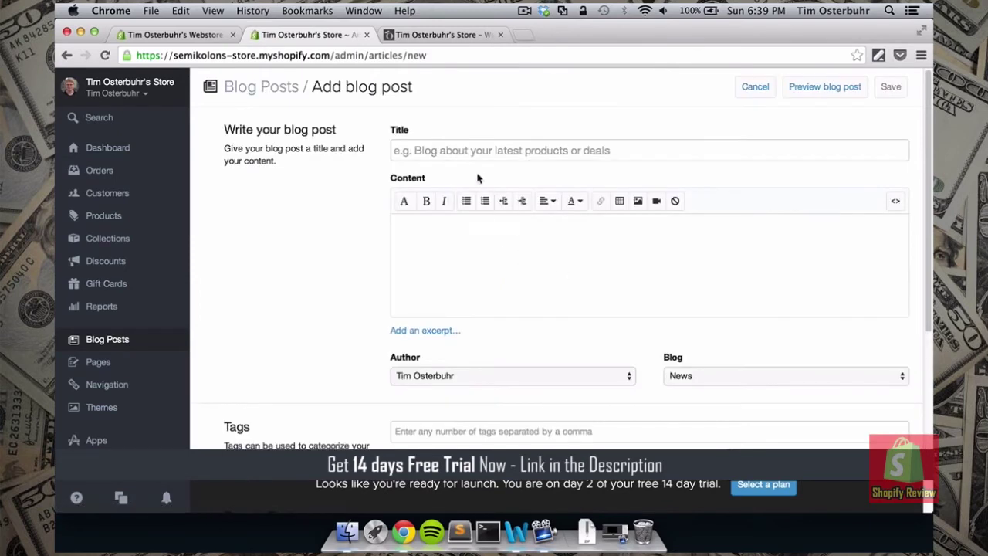
{"action": "left_click", "coordinate": [477, 150]}
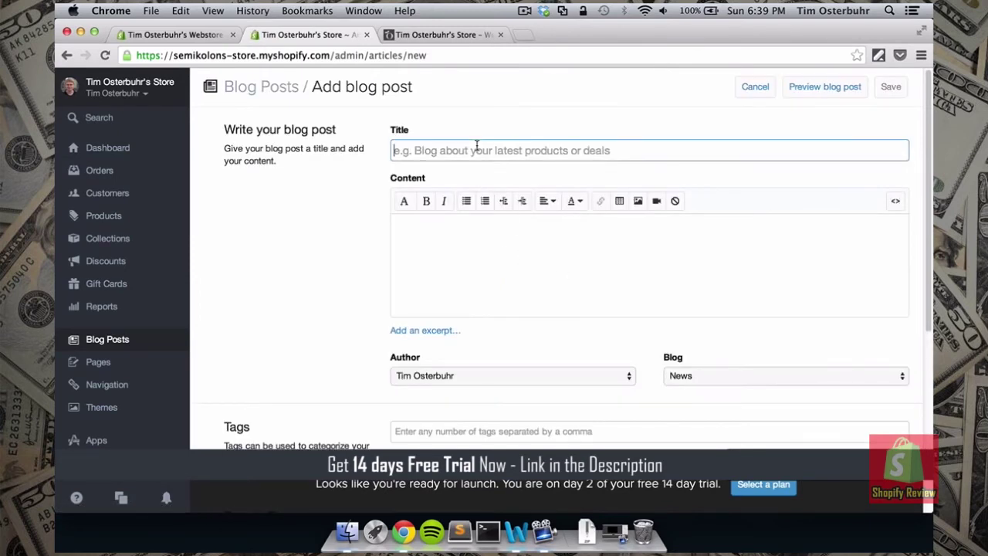
{"action": "type", "text": "Wel"}
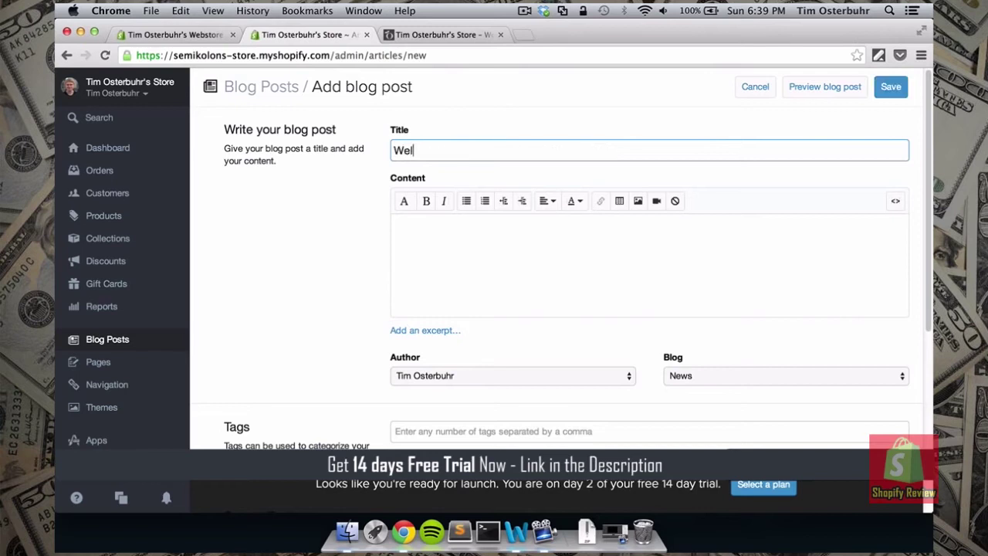
{"action": "type", "text": "come to my Blog"}
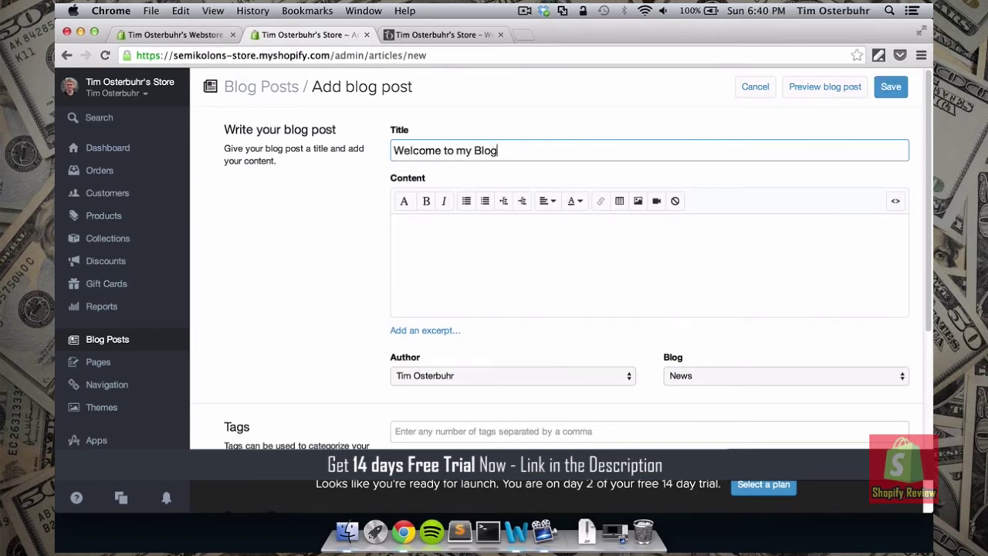
{"action": "left_click", "coordinate": [446, 236]}
{"action": "type", "text": "Thank"}
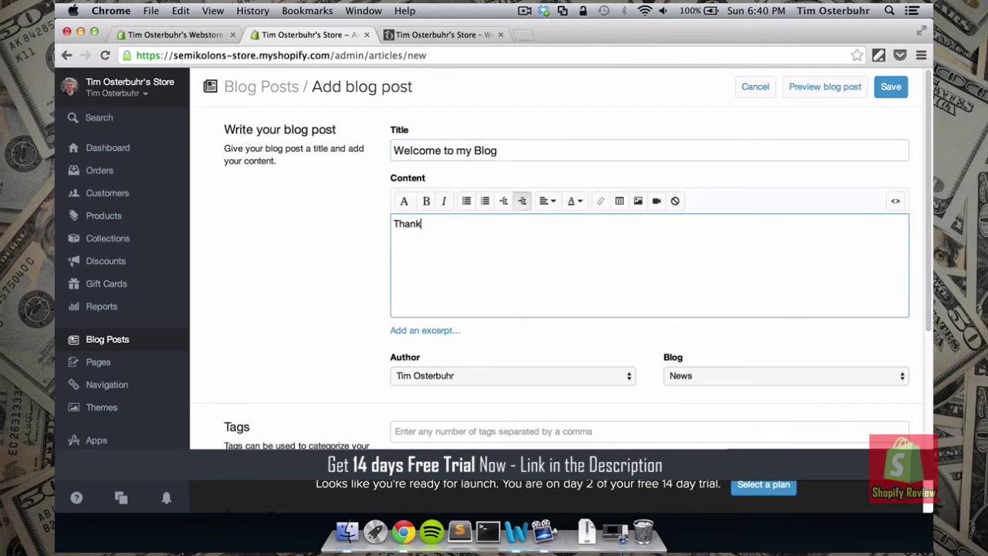
{"action": "type", "text": "s for visiting us."}
- Check the author choices for the blog post and add the tag "welcome"
{"action": "scroll", "coordinate": [494, 285], "scroll_direction": "down", "scroll_amount": 2}
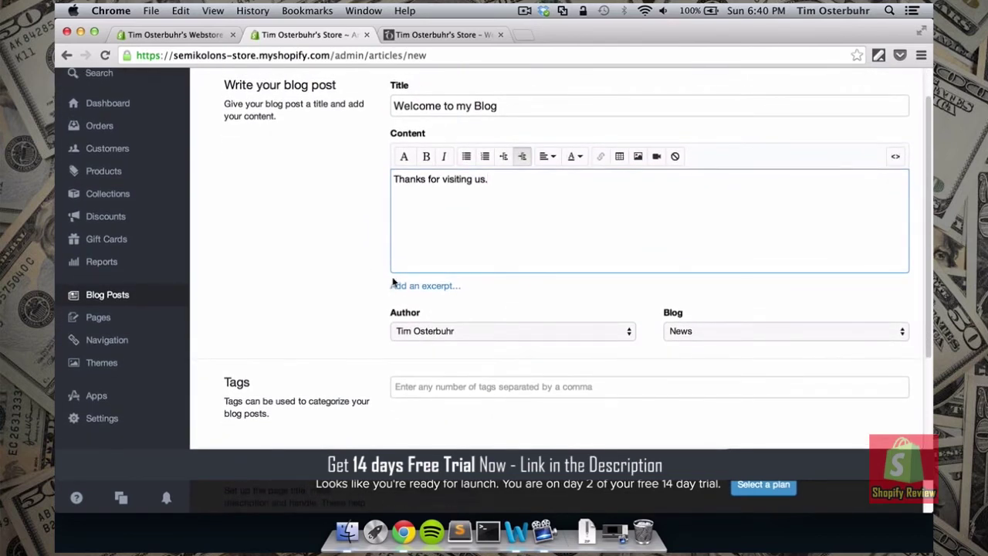
{"action": "left_click", "coordinate": [464, 332]}
{"action": "left_click", "coordinate": [463, 330]}
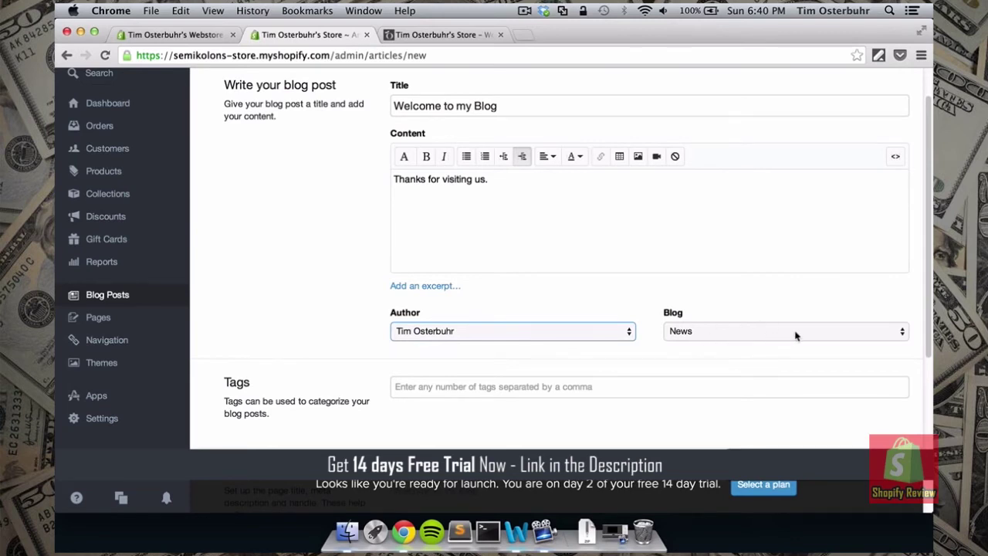
{"action": "scroll", "coordinate": [712, 325], "scroll_direction": "down", "scroll_amount": 5}
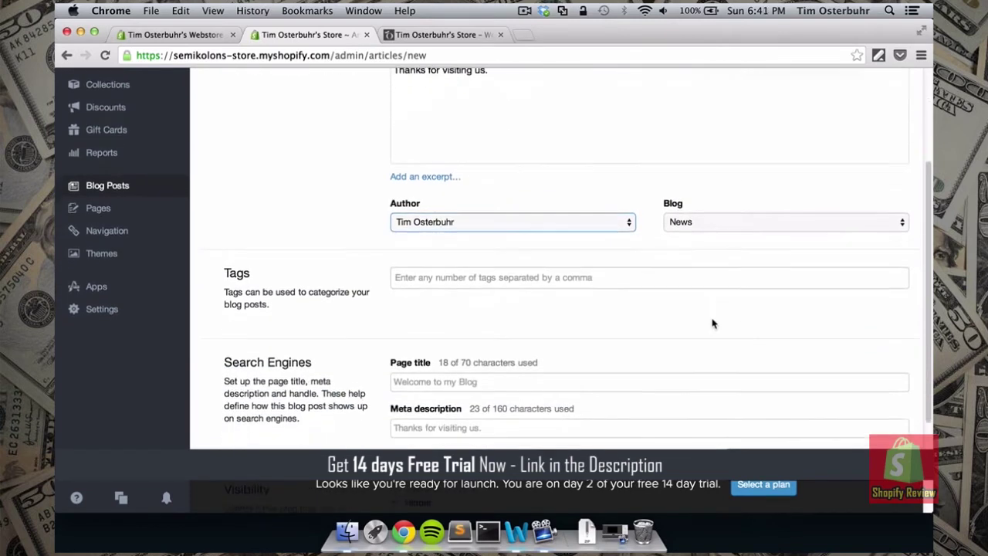
{"action": "left_click", "coordinate": [569, 261]}
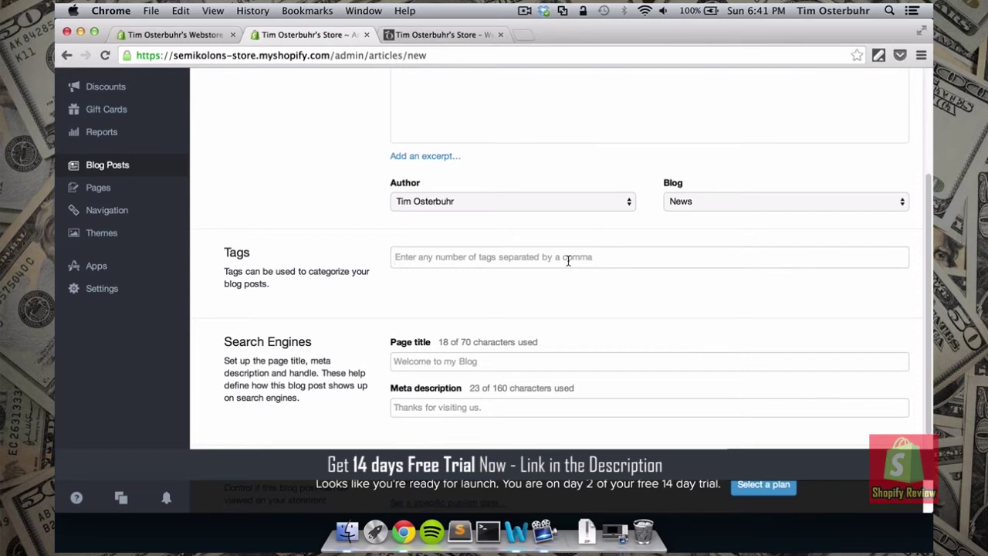
{"action": "type", "text": "welcome"}
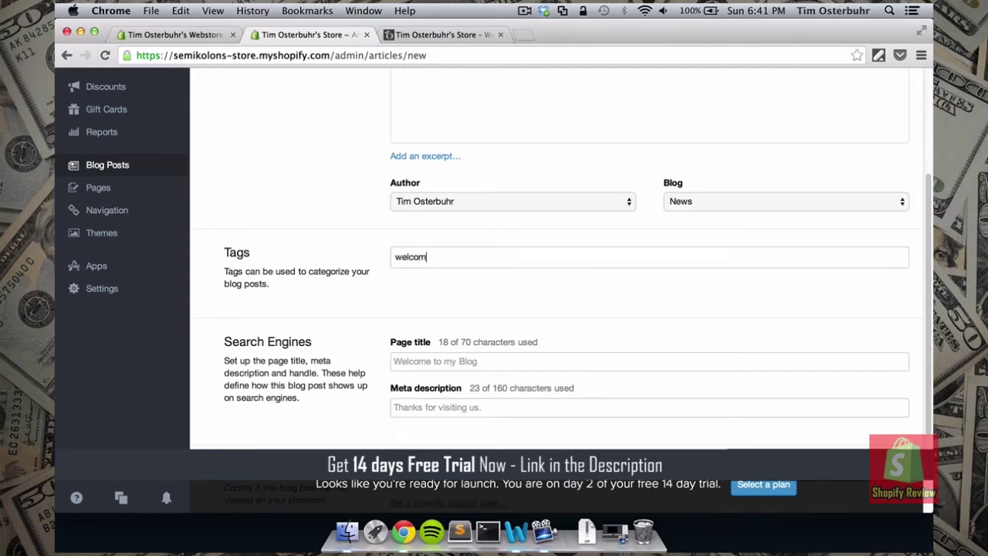
{"action": "key", "text": "Return"}
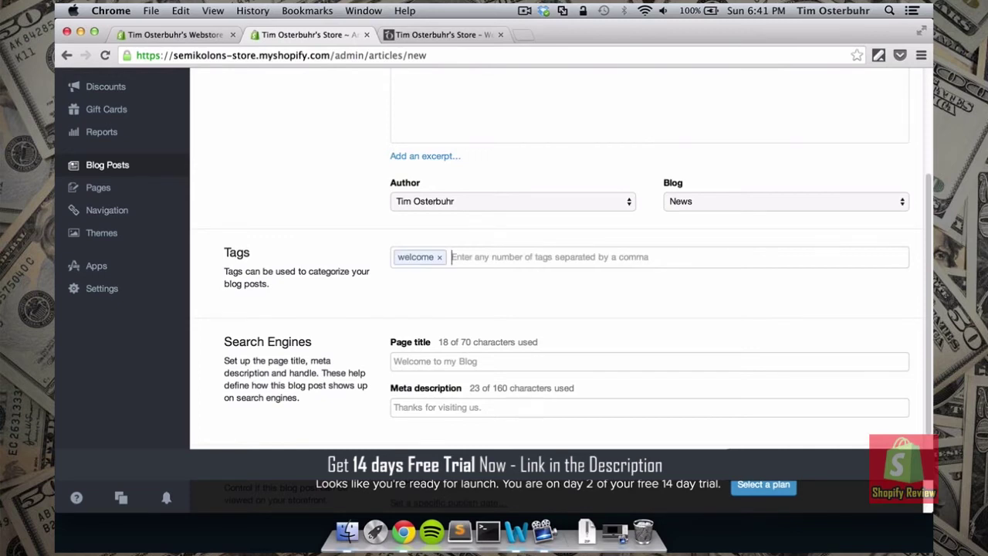
- Check the blog post's search engine page title, set its visibility to Visible, and save the post
{"action": "scroll", "coordinate": [500, 238], "scroll_direction": "down", "scroll_amount": 5}
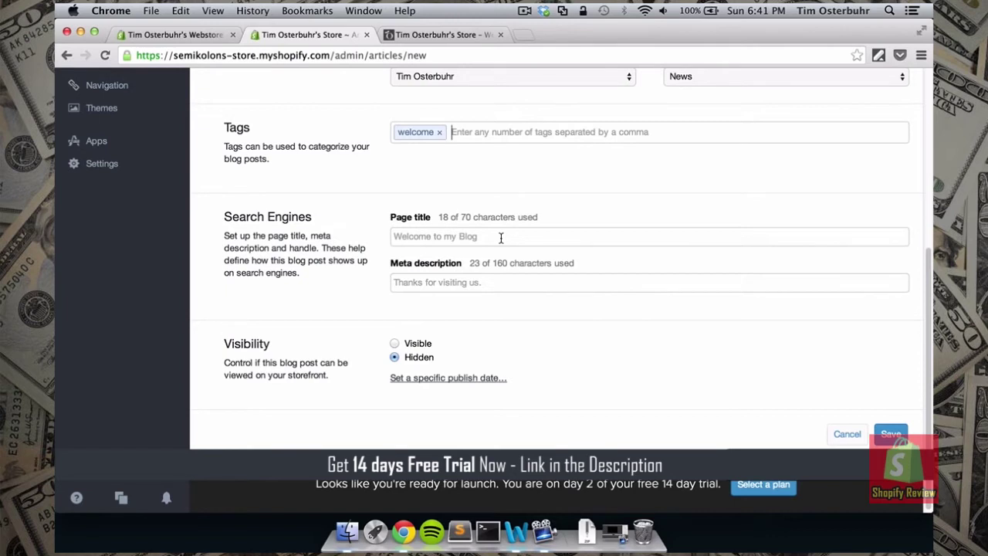
{"action": "left_click", "coordinate": [501, 238]}
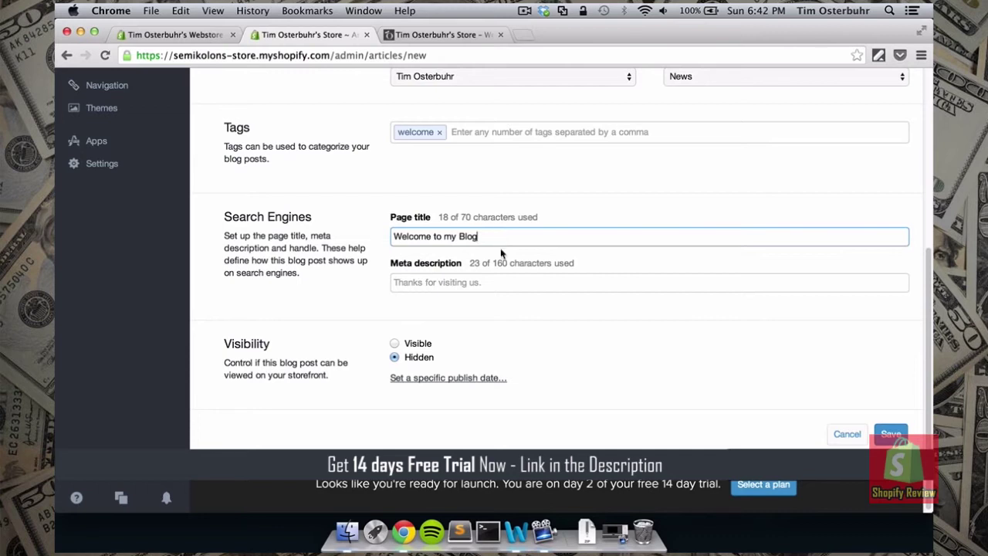
{"action": "left_click", "coordinate": [394, 344]}
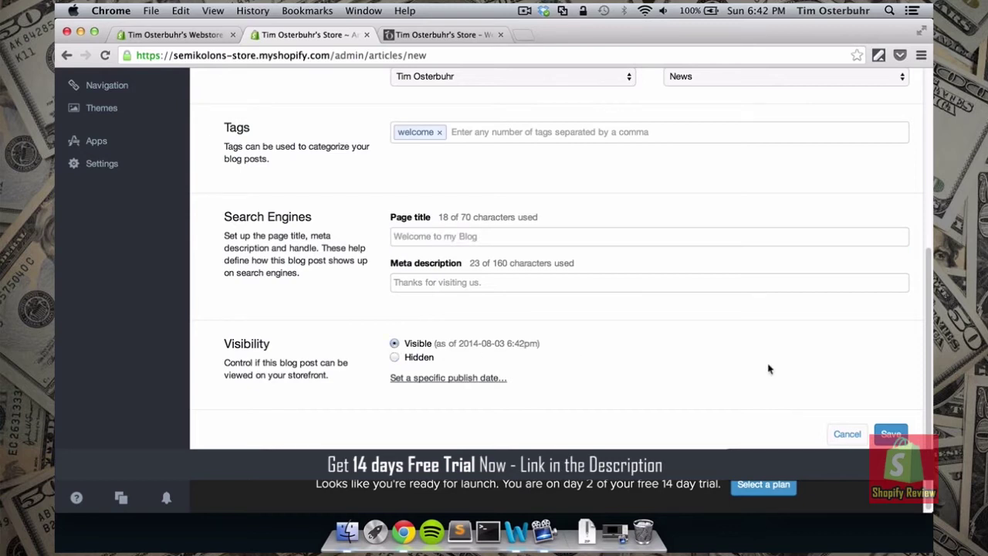
{"action": "left_click", "coordinate": [892, 435]}
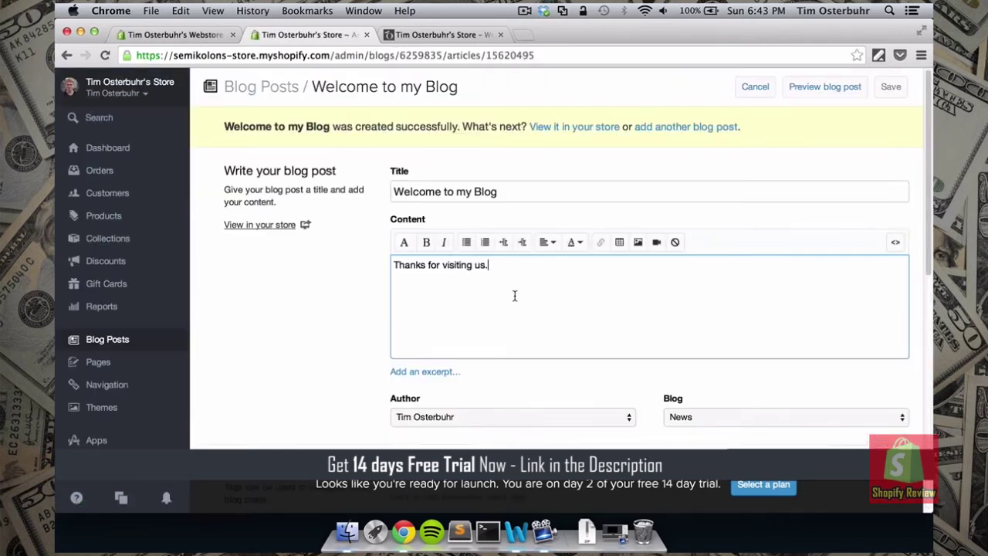
- Switch to the storefront and look over the new post on its Blog page
{"action": "left_click", "coordinate": [449, 34]}
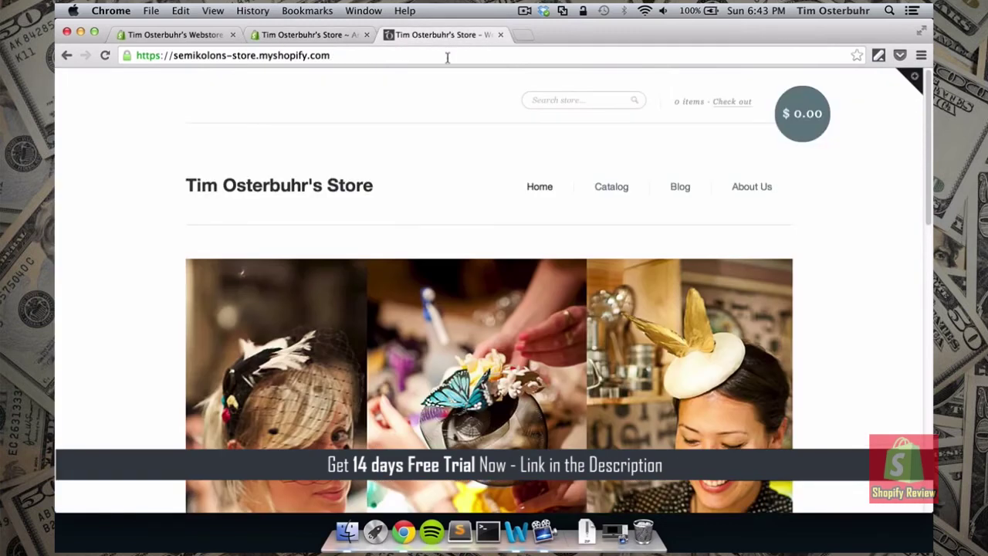
{"action": "left_click", "coordinate": [682, 193]}
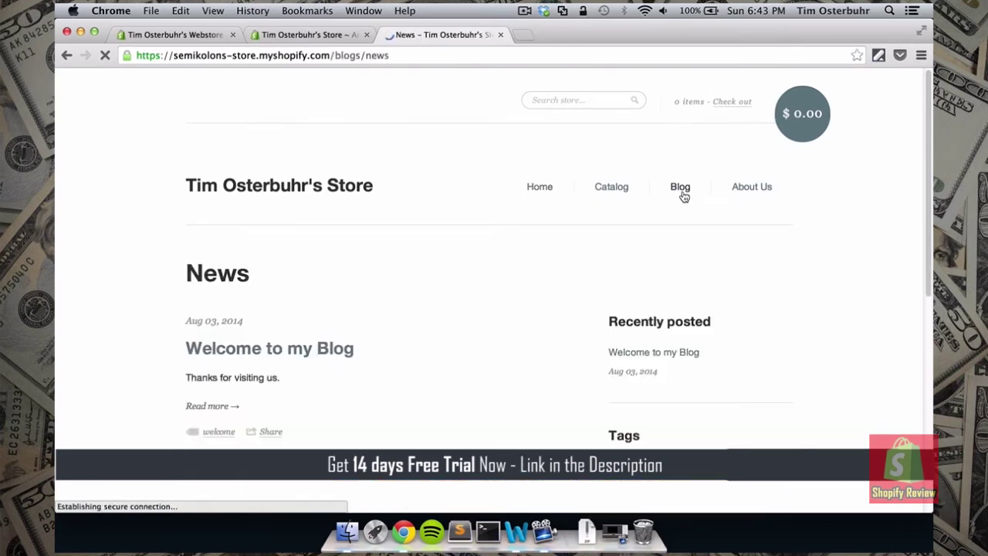
{"action": "scroll", "coordinate": [430, 356], "scroll_direction": "down", "scroll_amount": 2}
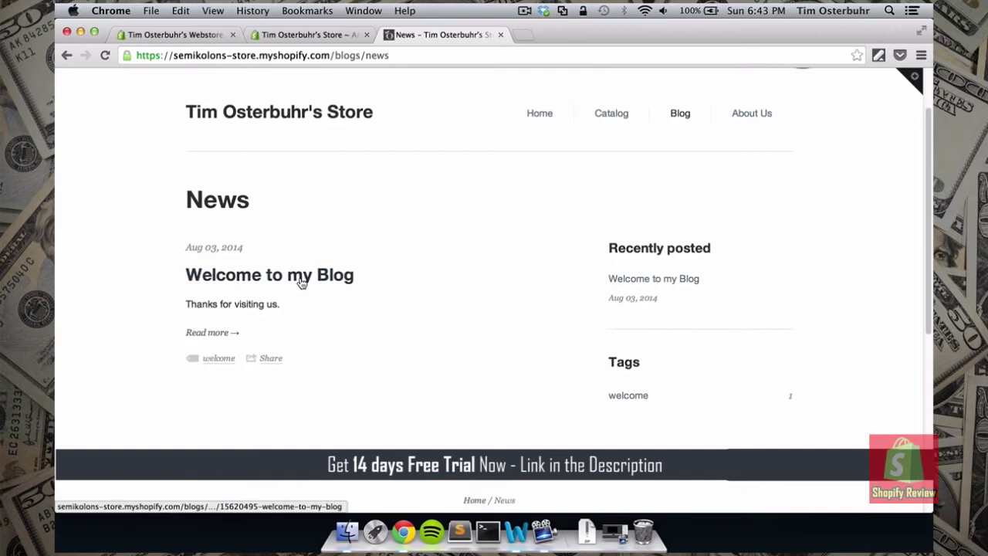
{"action": "scroll", "coordinate": [377, 295], "scroll_direction": "down", "scroll_amount": 1}
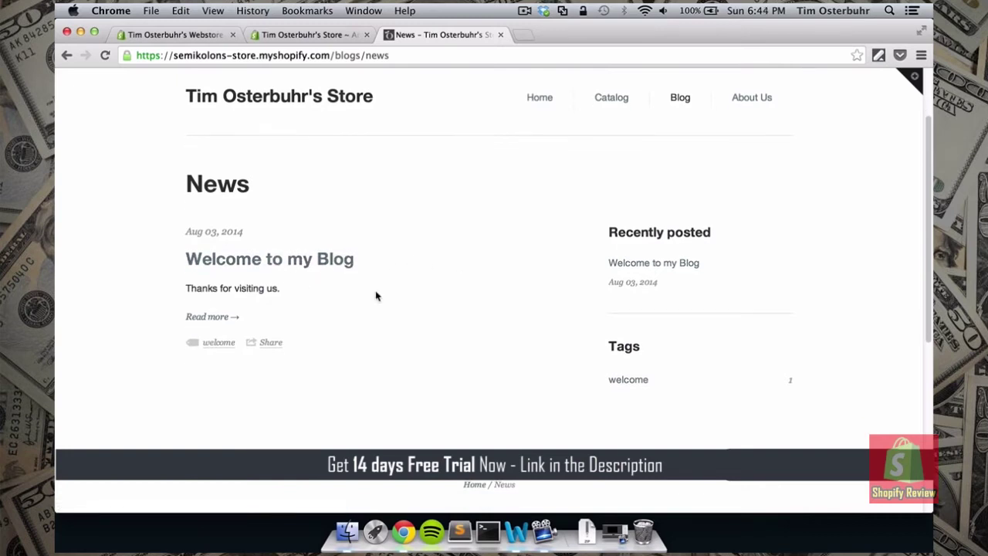
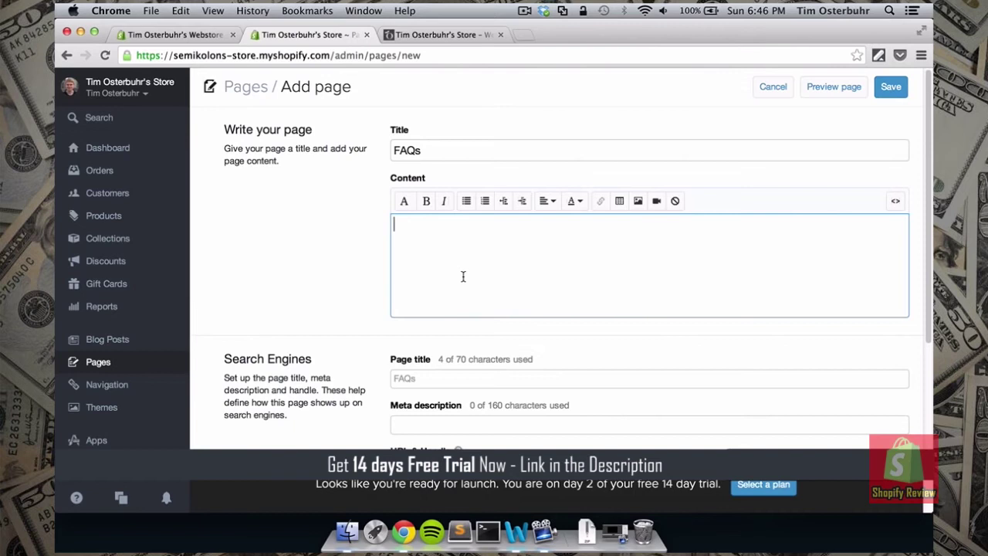
- Write the FAQs page content "Do you also ship outside the US?" and "Yes, we ship to the following locations:", listing "- Canada" and "- Germany"
{"action": "type", "text": "Do you also ship outside the US?"}
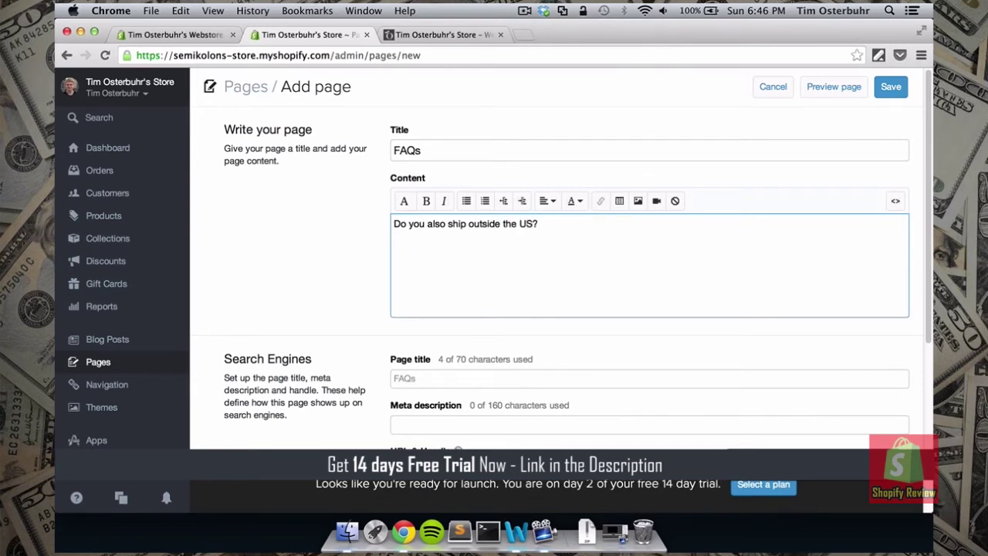
{"action": "key", "text": "Return"}
{"action": "type", "text": "Yes, we ship to the "}
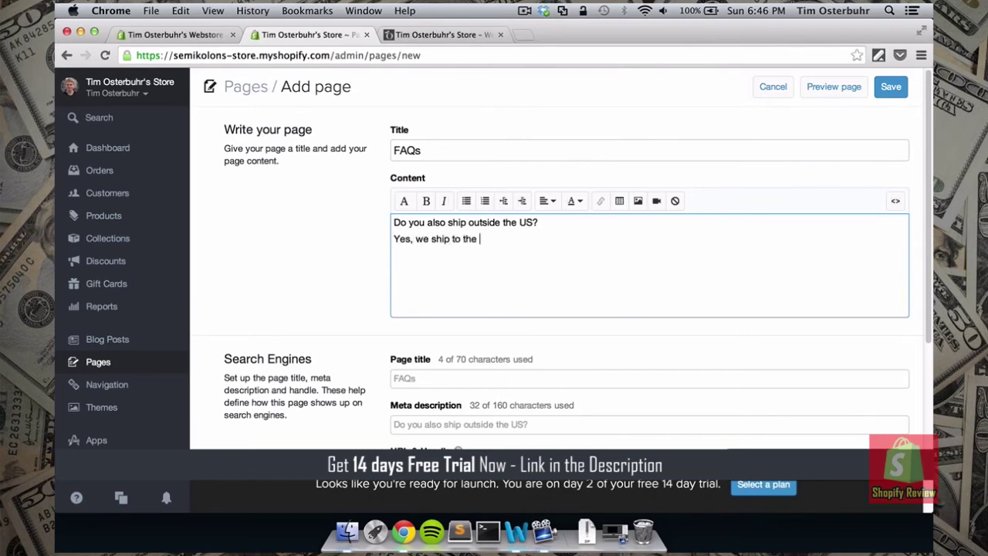
{"action": "type", "text": "following locatioms"}
{"action": "key", "text": "BackSpace"}
{"action": "type", "text": "ns:"}
{"action": "key", "text": "Return"}
{"action": "type", "text": "- Canad"}
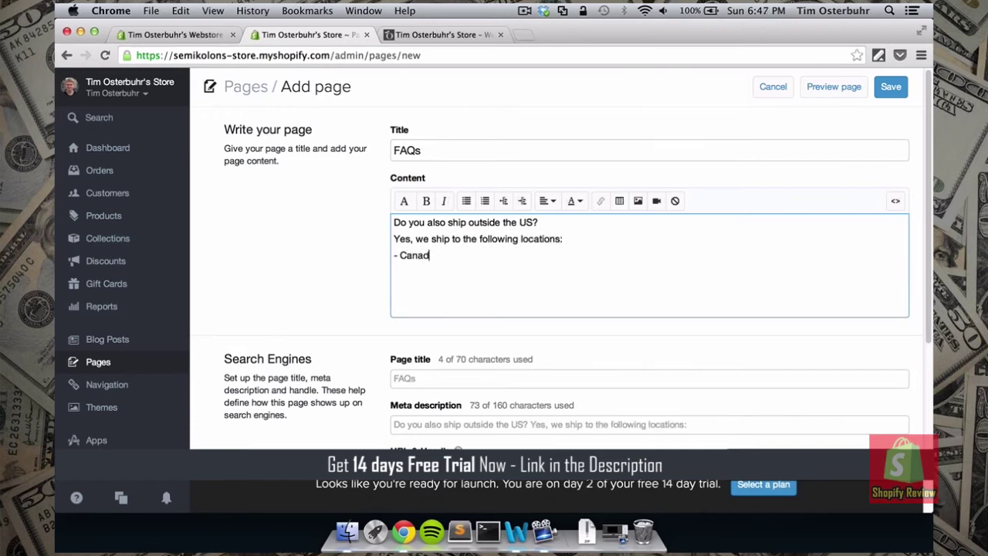
{"action": "type", "text": "a"}
{"action": "key", "text": "Return"}
{"action": "type", "text": "- Germany"}
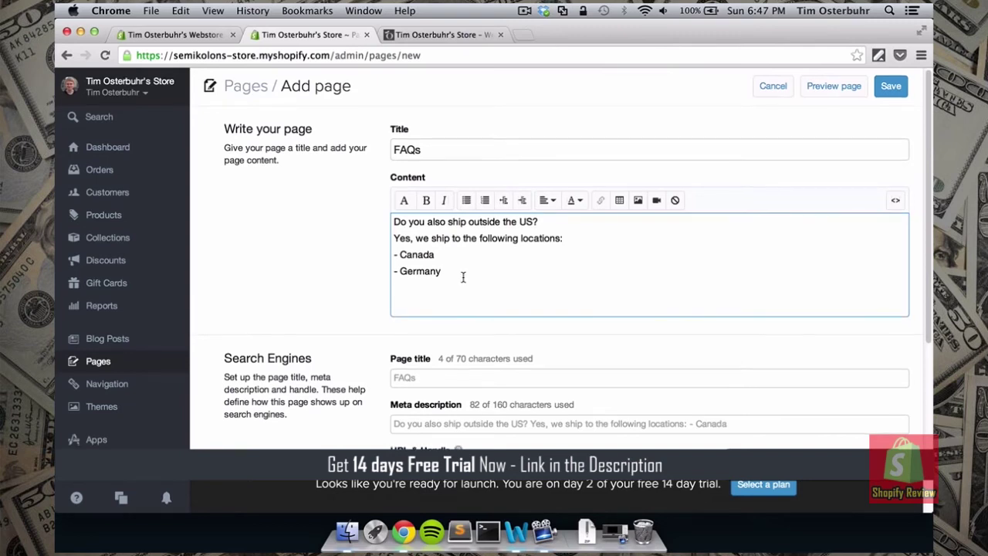
- Review the FAQs page's search engine, visibility and template settings, and save the page
{"action": "scroll", "coordinate": [463, 277], "scroll_direction": "down", "scroll_amount": 2}
{"action": "scroll", "coordinate": [464, 277], "scroll_direction": "down", "scroll_amount": 5}
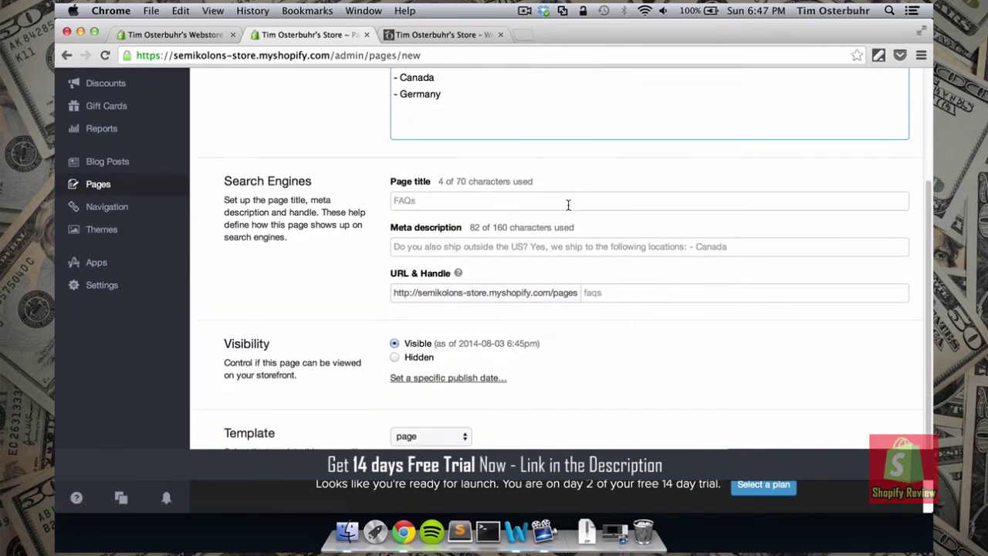
{"action": "scroll", "coordinate": [664, 285], "scroll_direction": "down", "scroll_amount": 3}
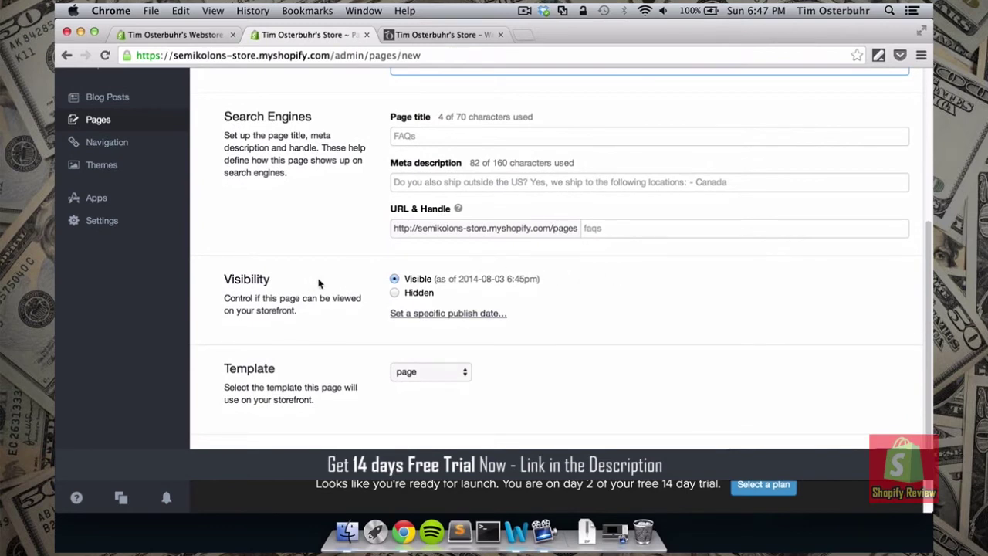
{"action": "scroll", "coordinate": [597, 278], "scroll_direction": "down", "scroll_amount": 1}
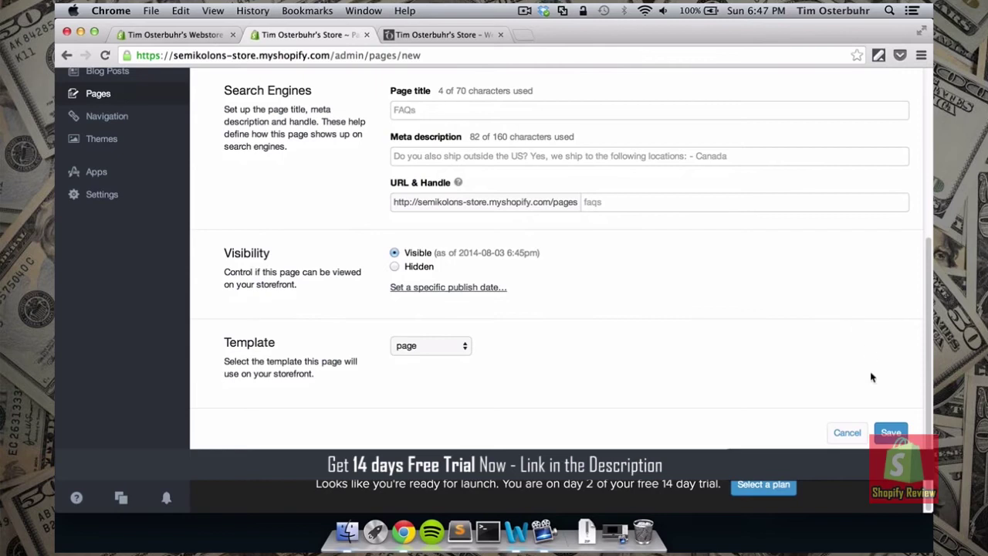
{"action": "left_click", "coordinate": [891, 431]}
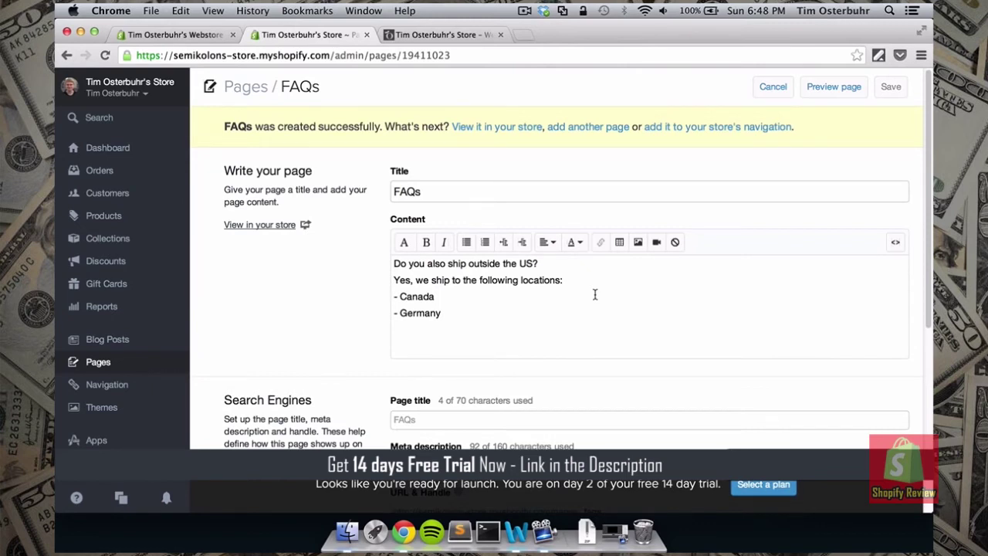
- Add a link named "FAQs" to the Main Menu link list, pointing to the FAQs page, and save the list
{"action": "left_click", "coordinate": [106, 385]}
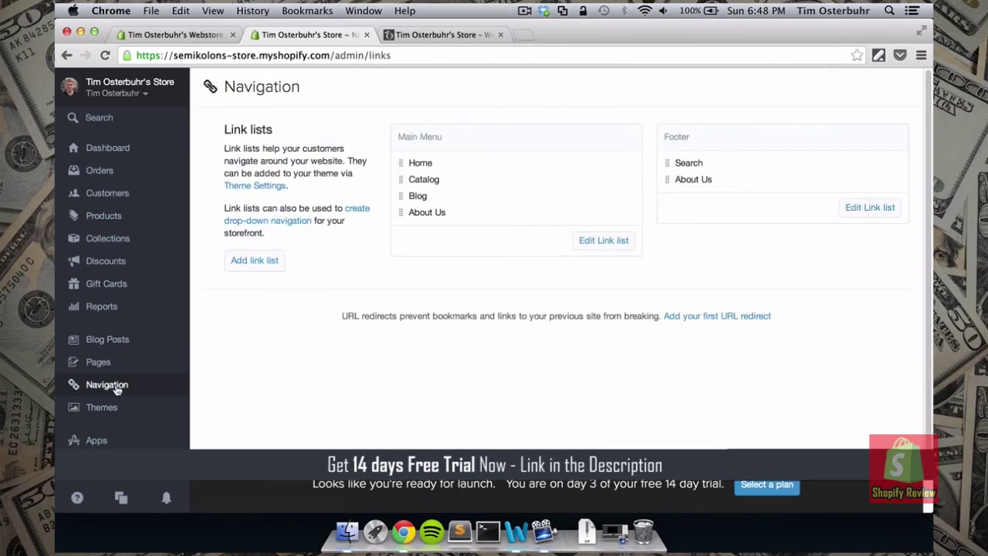
{"action": "left_click", "coordinate": [602, 241]}
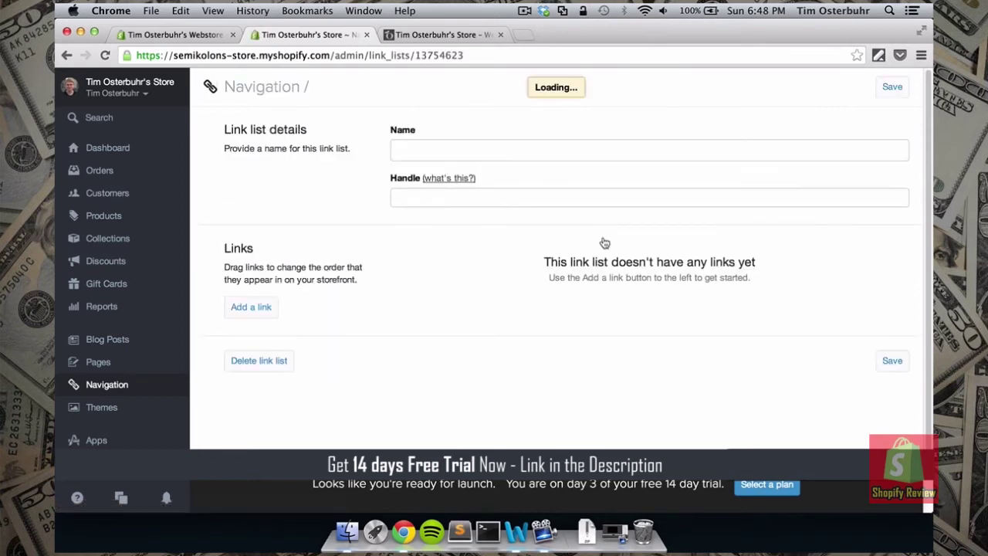
{"action": "scroll", "coordinate": [640, 260], "scroll_direction": "down", "scroll_amount": 2}
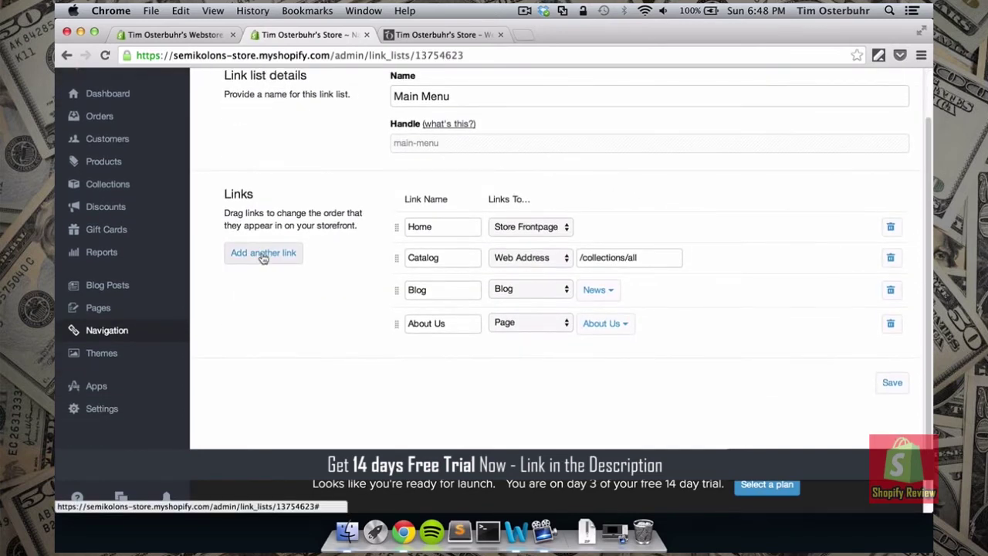
{"action": "left_click", "coordinate": [263, 254]}
{"action": "left_click", "coordinate": [427, 358]}
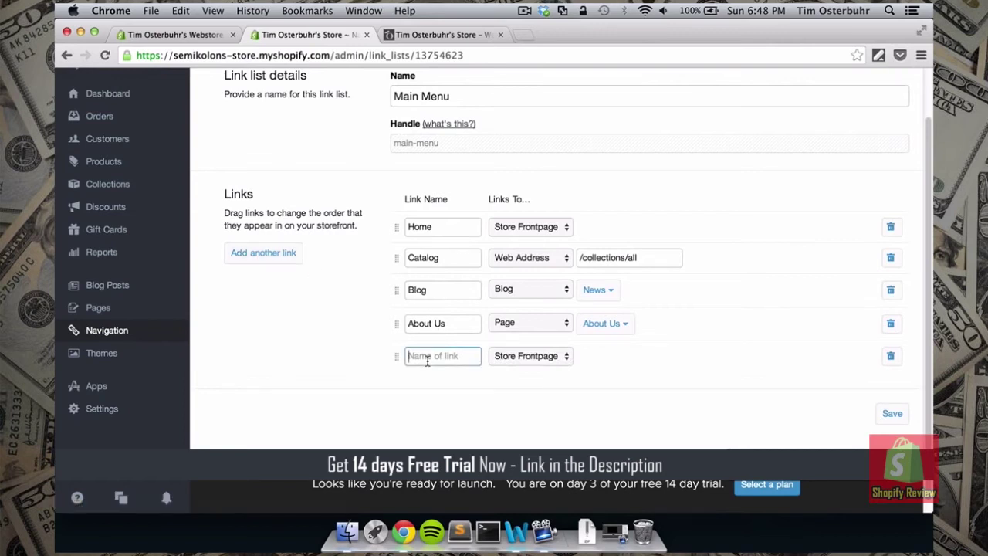
{"action": "type", "text": "FAQs"}
{"action": "left_click", "coordinate": [550, 359]}
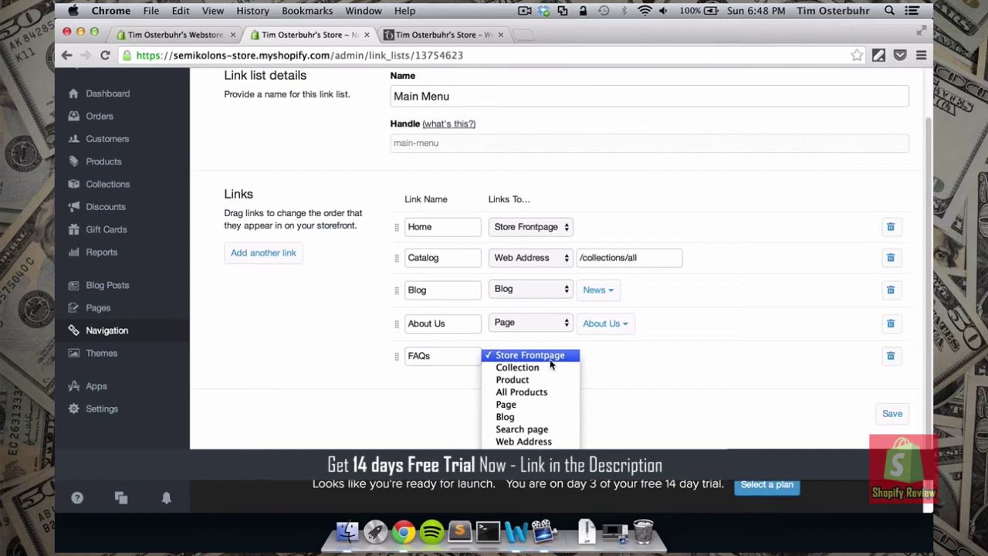
{"action": "left_click", "coordinate": [514, 405]}
{"action": "left_click", "coordinate": [614, 359]}
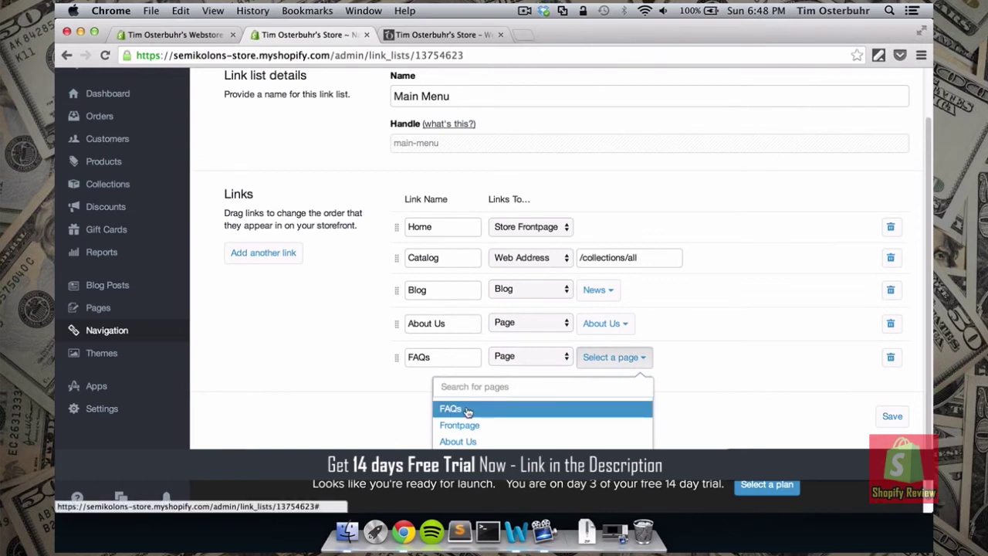
{"action": "left_click", "coordinate": [451, 409]}
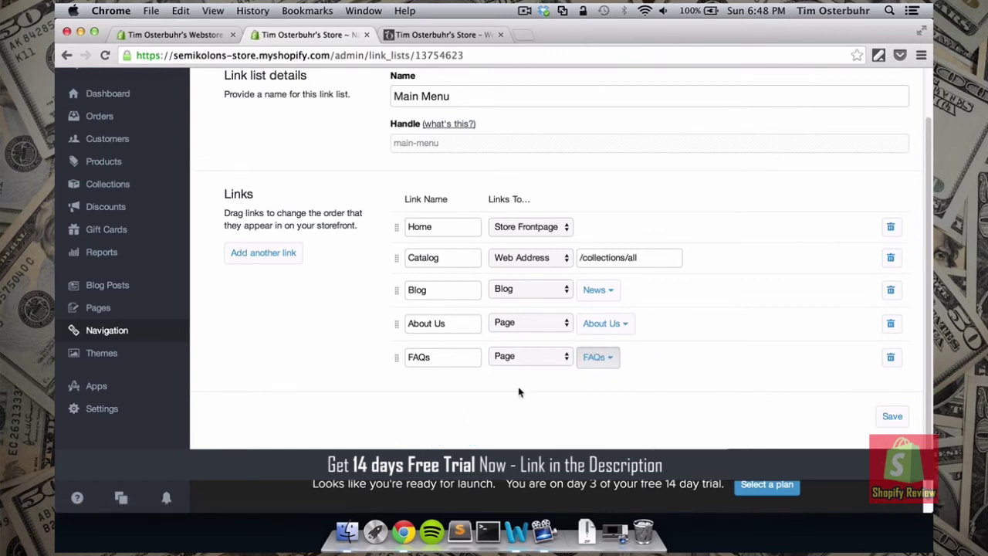
{"action": "left_click", "coordinate": [892, 418]}
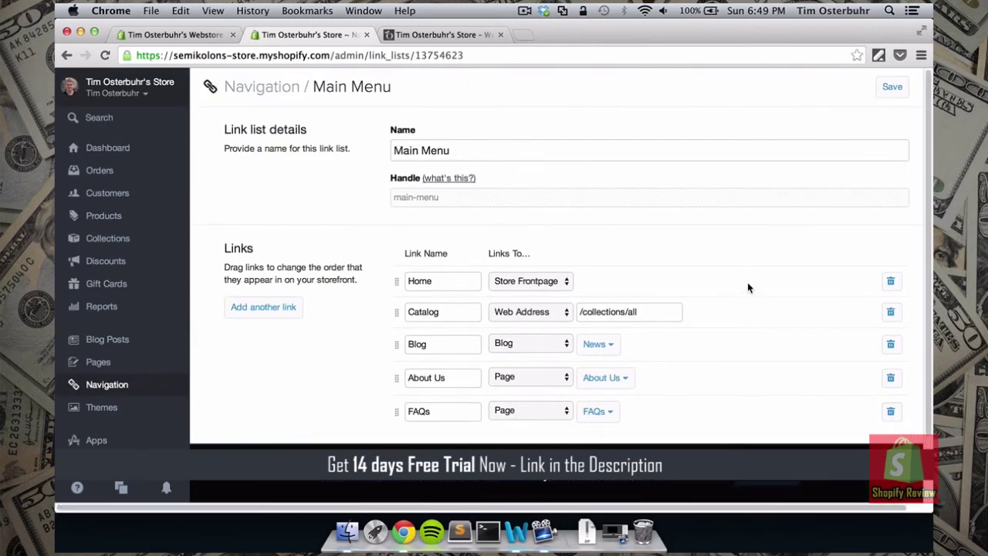
- Switch to the storefront, reload it, and view the FAQs page through its new menu link
{"action": "left_click", "coordinate": [430, 35]}
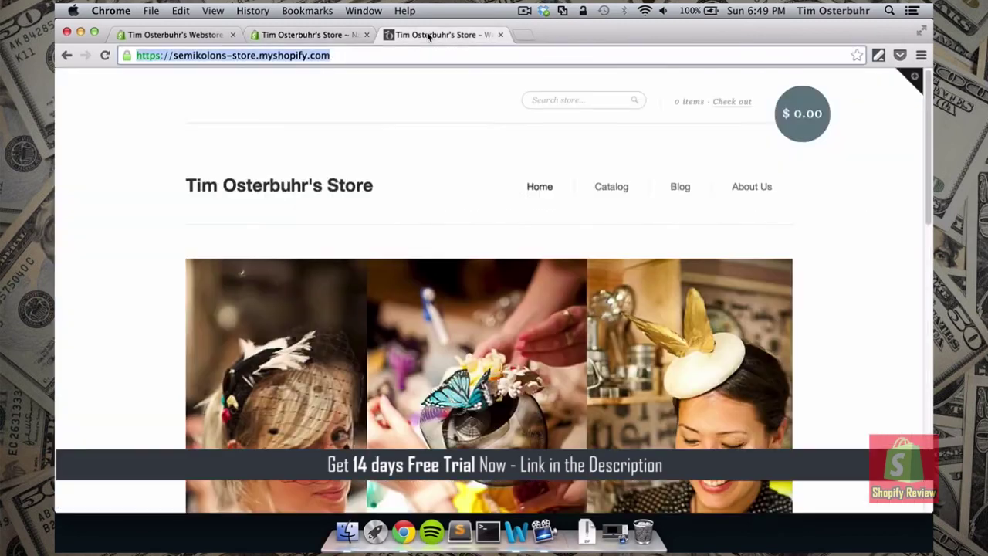
{"action": "right_click", "coordinate": [472, 158]}
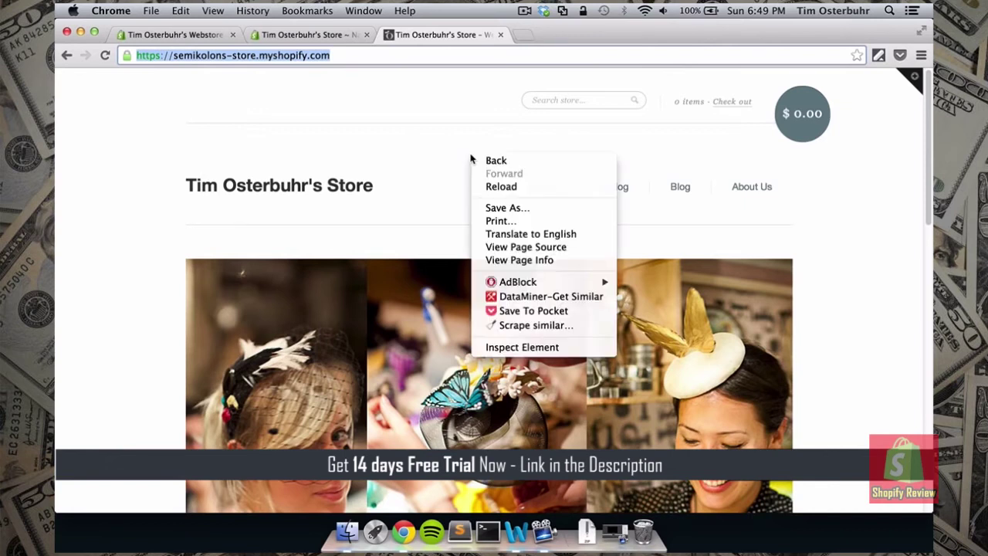
{"action": "left_click", "coordinate": [502, 187]}
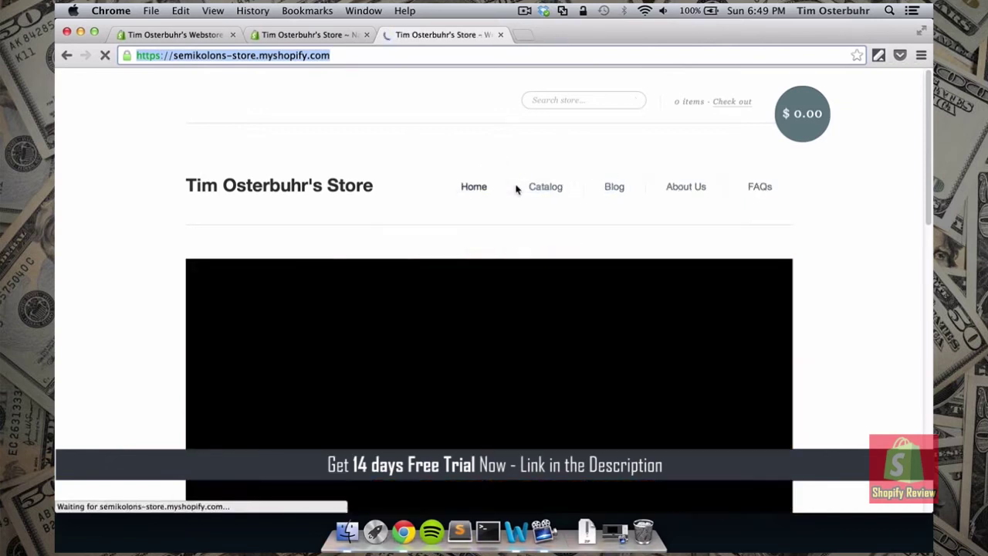
{"action": "left_click", "coordinate": [760, 187]}
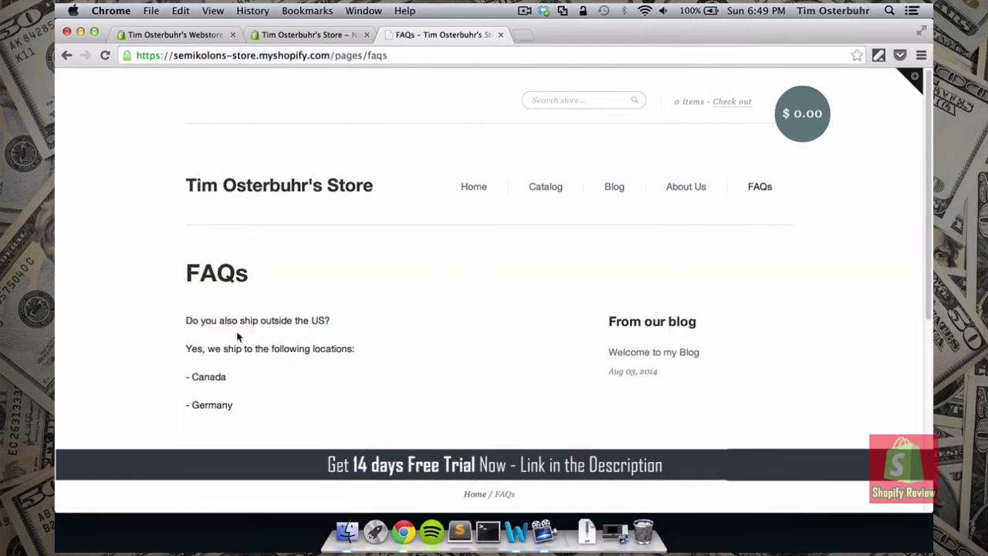
- Return to the store admin and start a new page titled "Contact Us", leaving its content empty
{"action": "left_click", "coordinate": [293, 39]}
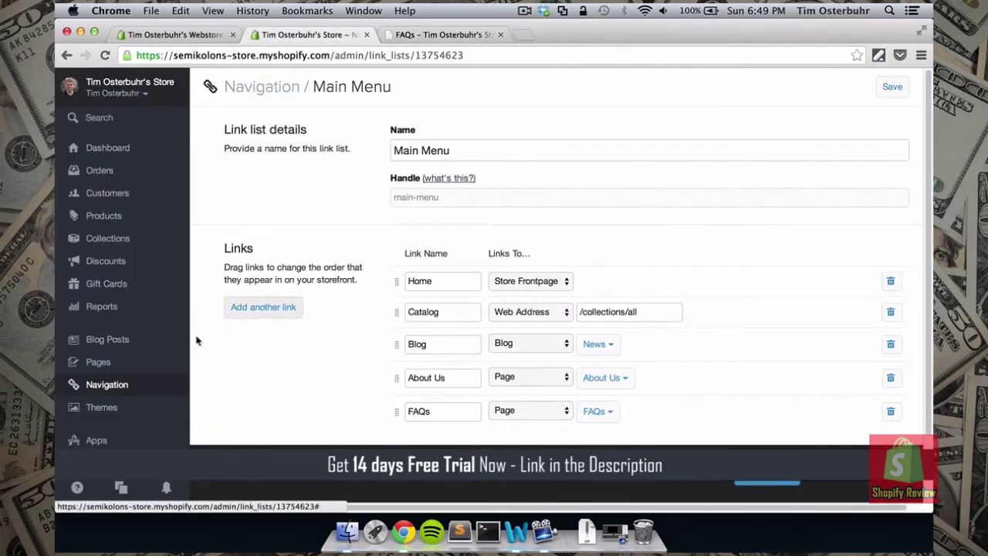
{"action": "left_click", "coordinate": [99, 364]}
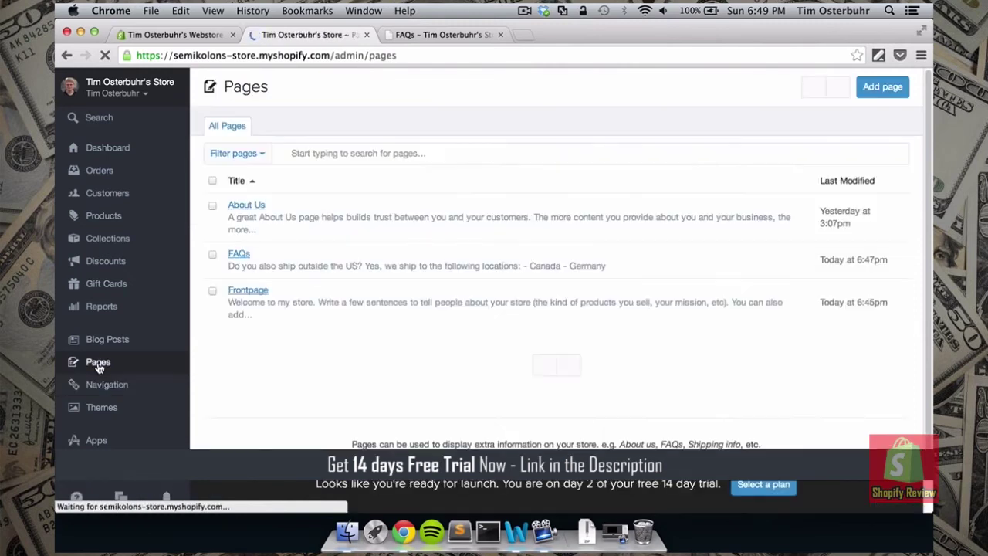
{"action": "left_click", "coordinate": [896, 87]}
{"action": "left_click", "coordinate": [479, 151]}
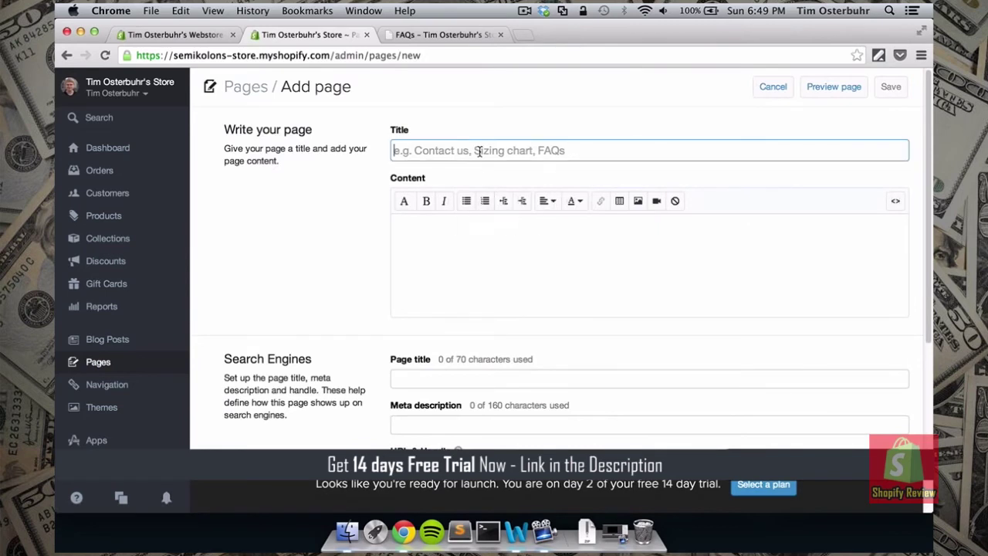
{"action": "type", "text": "Contact "}
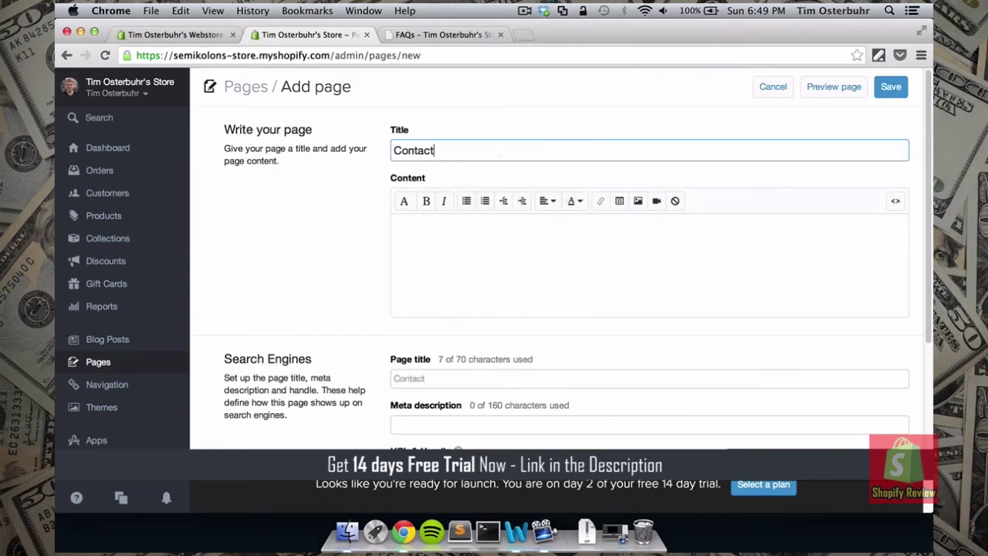
{"action": "type", "text": "Us"}
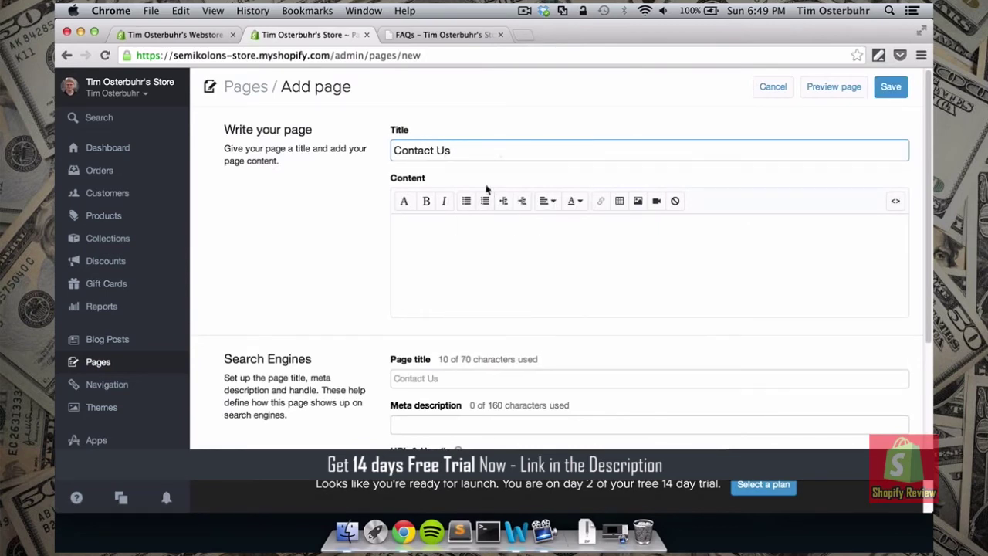
{"action": "left_click", "coordinate": [426, 255]}
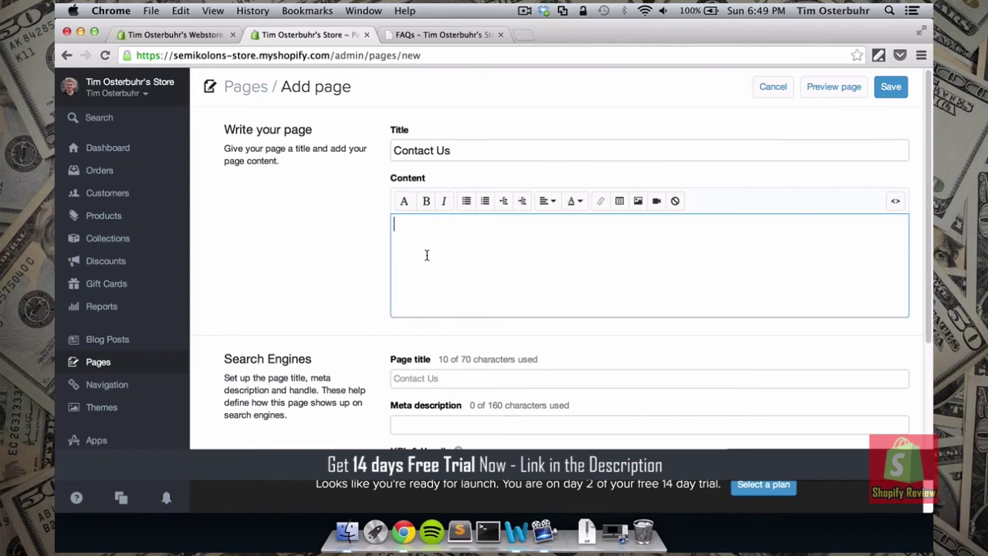
- Set the Contact Us page's template to page.contact and save the page
{"action": "scroll", "coordinate": [426, 255], "scroll_direction": "down", "scroll_amount": 1}
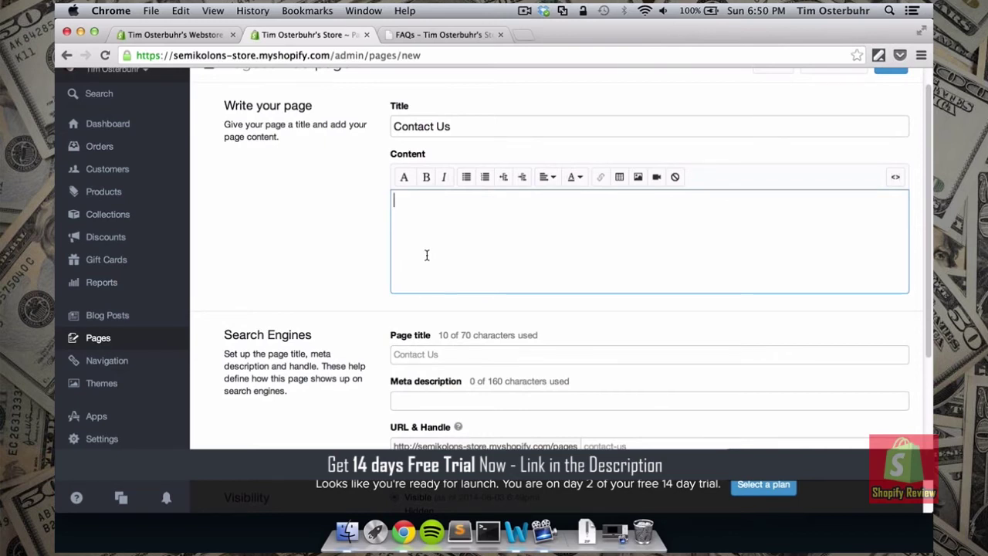
{"action": "scroll", "coordinate": [426, 255], "scroll_direction": "down", "scroll_amount": 5}
{"action": "scroll", "coordinate": [426, 259], "scroll_direction": "down", "scroll_amount": 4}
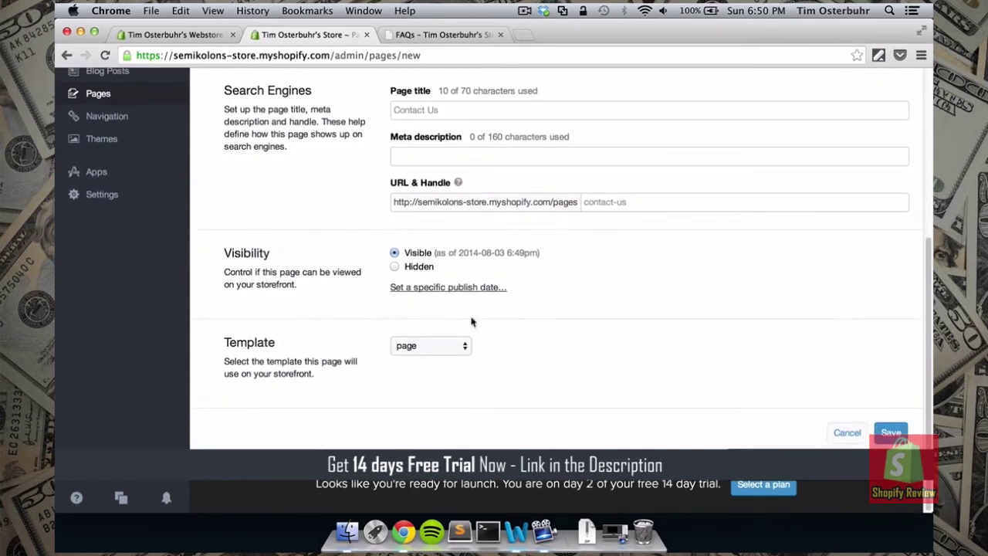
{"action": "left_click", "coordinate": [437, 346]}
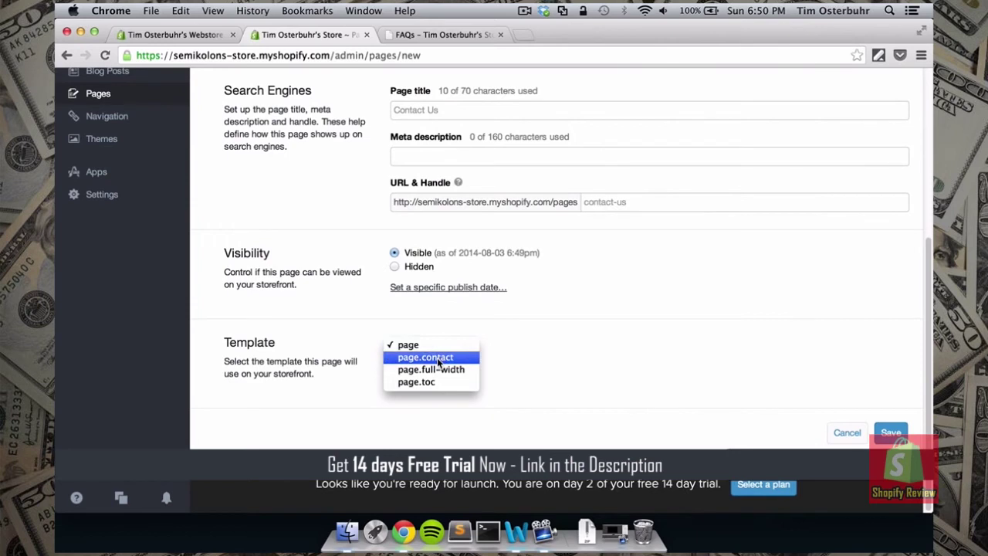
{"action": "left_click", "coordinate": [437, 357]}
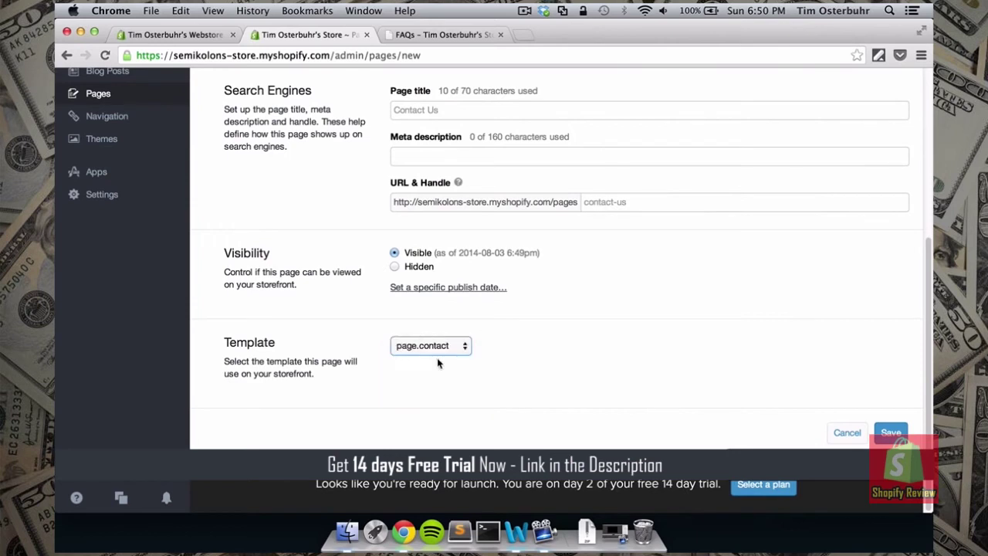
{"action": "left_click", "coordinate": [891, 433]}
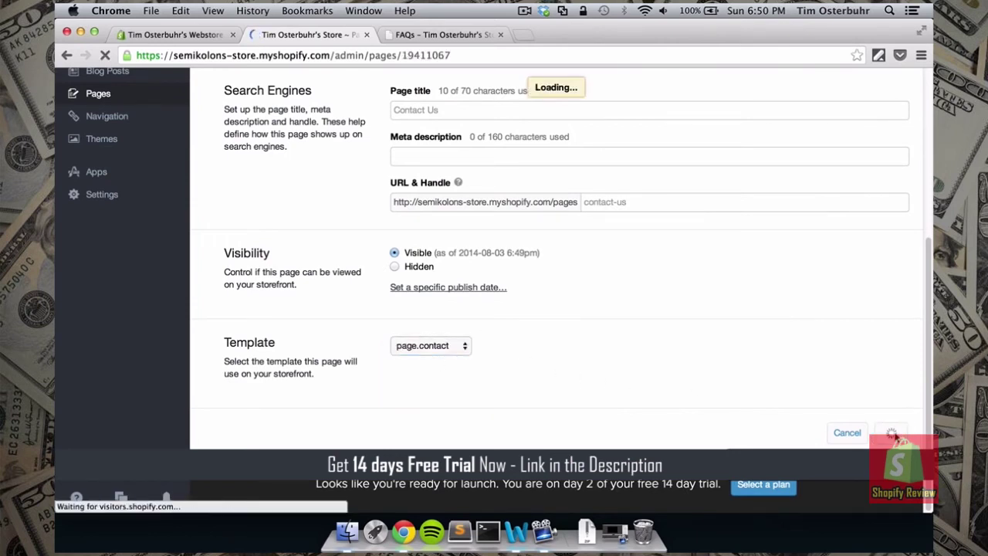
- Add a link named "Contact Us" to the Main Menu link list, pointing to the Contact Us page, and save the list
{"action": "left_click", "coordinate": [106, 319]}
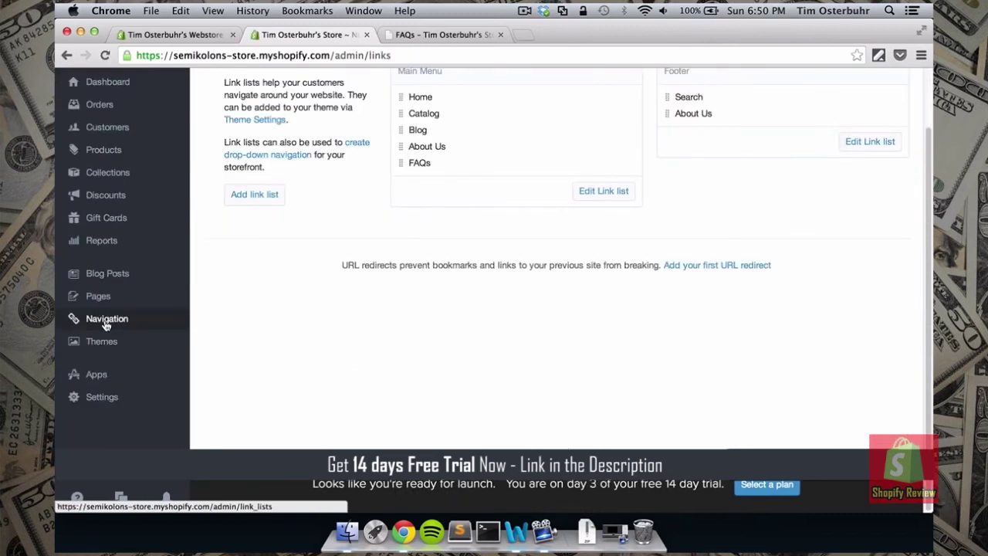
{"action": "scroll", "coordinate": [455, 286], "scroll_direction": "up", "scroll_amount": 2}
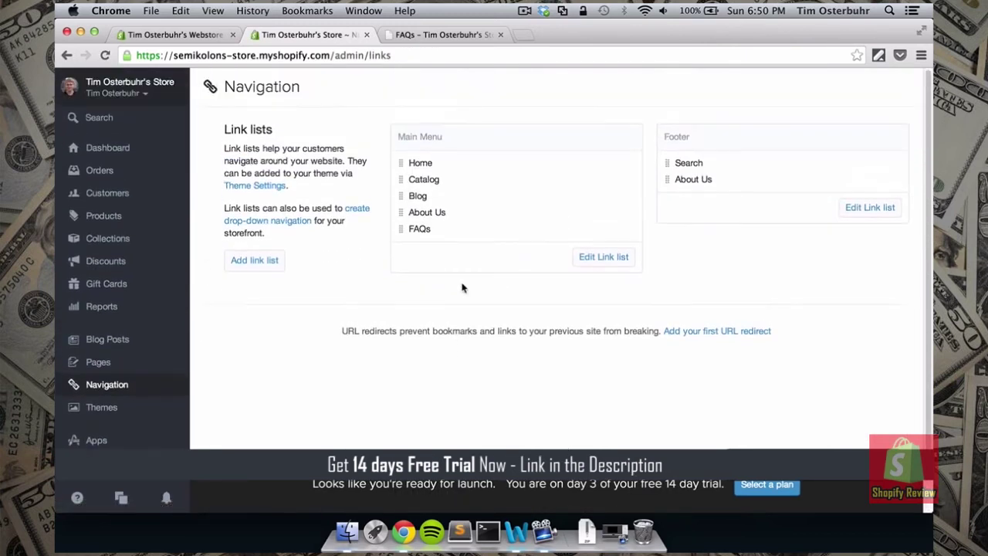
{"action": "left_click", "coordinate": [605, 260]}
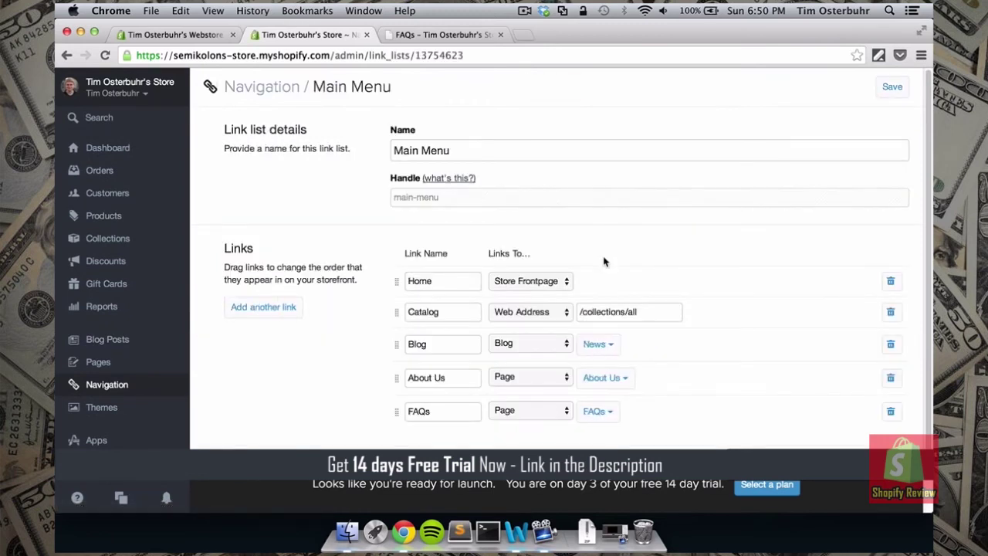
{"action": "scroll", "coordinate": [605, 260], "scroll_direction": "down", "scroll_amount": 2}
{"action": "left_click", "coordinate": [252, 244]}
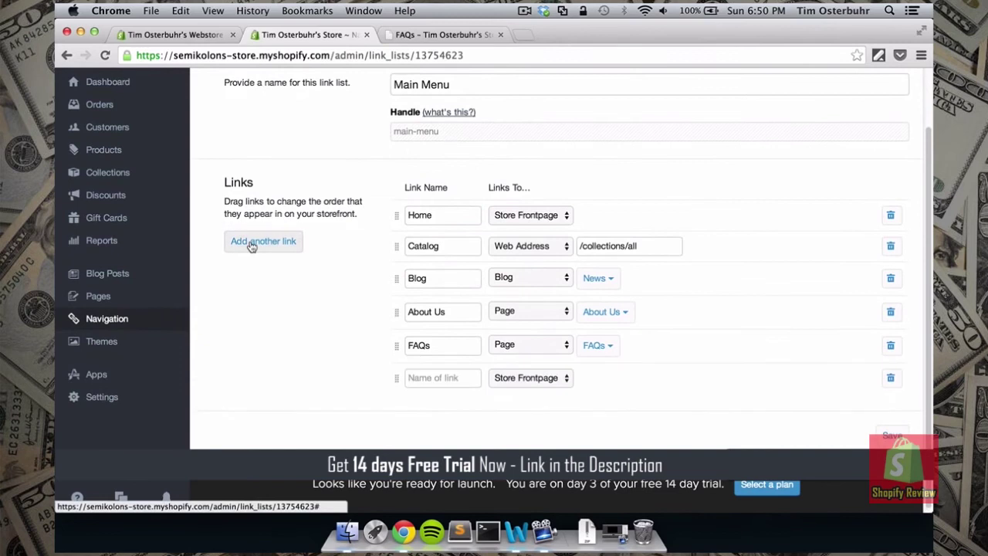
{"action": "left_click", "coordinate": [457, 380]}
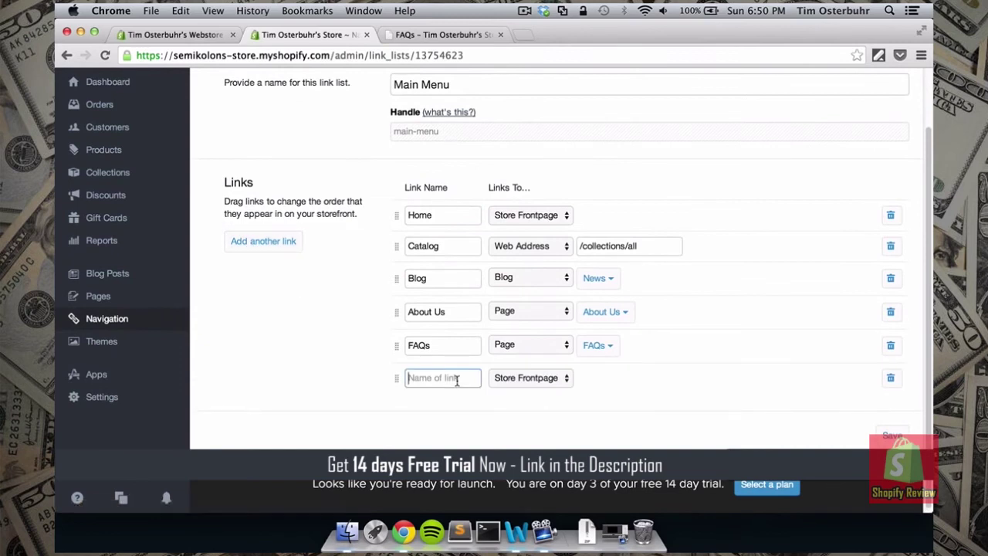
{"action": "type", "text": "Contact Us"}
{"action": "left_click", "coordinate": [533, 383]}
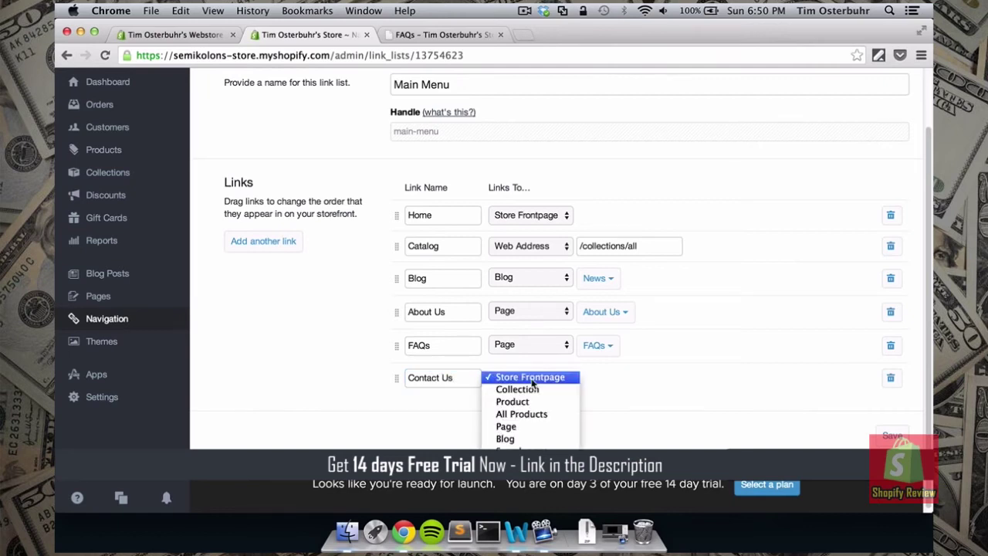
{"action": "left_click", "coordinate": [521, 429]}
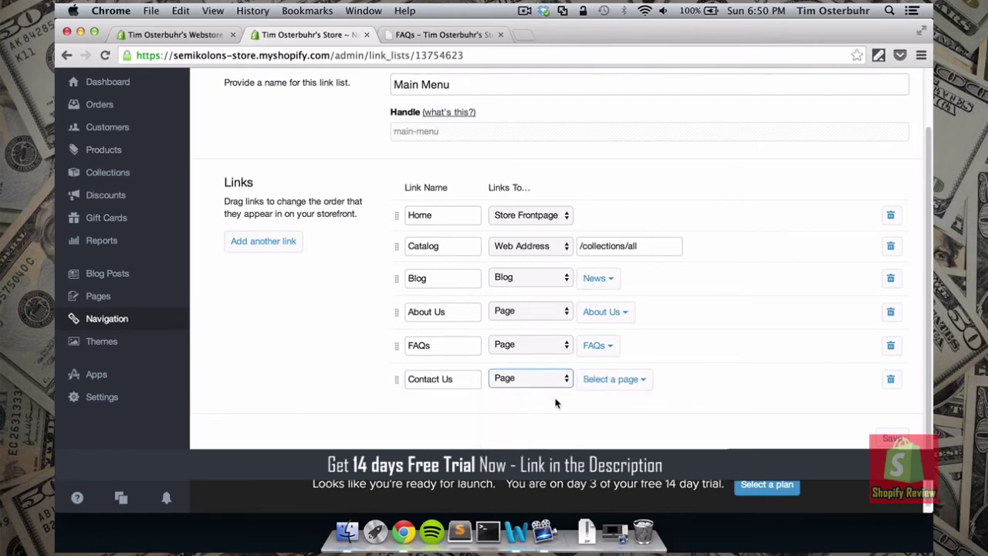
{"action": "left_click", "coordinate": [635, 379]}
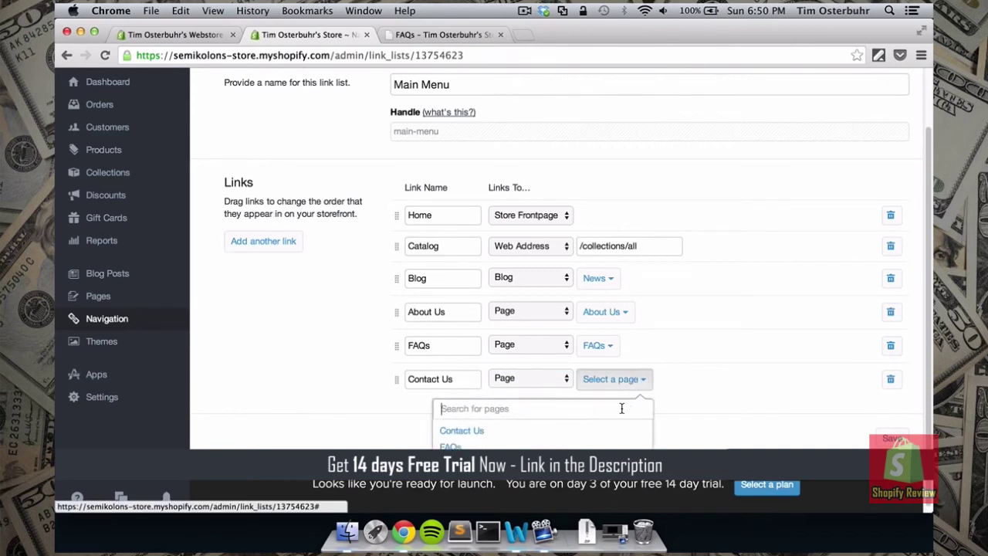
{"action": "left_click", "coordinate": [468, 435]}
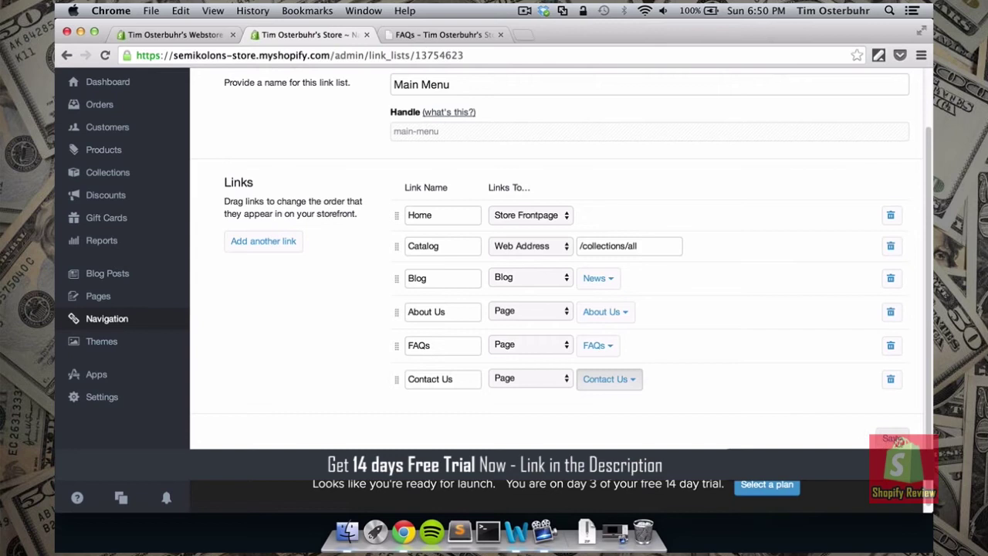
{"action": "left_click", "coordinate": [893, 439]}
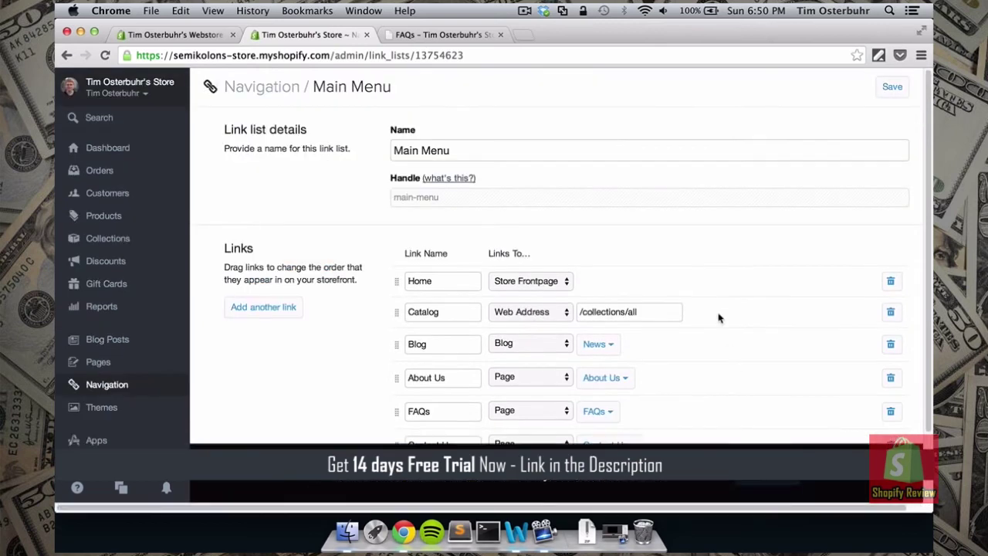
- Switch to the storefront, reload its home page, and view the Contact Us page's form through the new menu link
{"action": "left_click", "coordinate": [424, 37]}
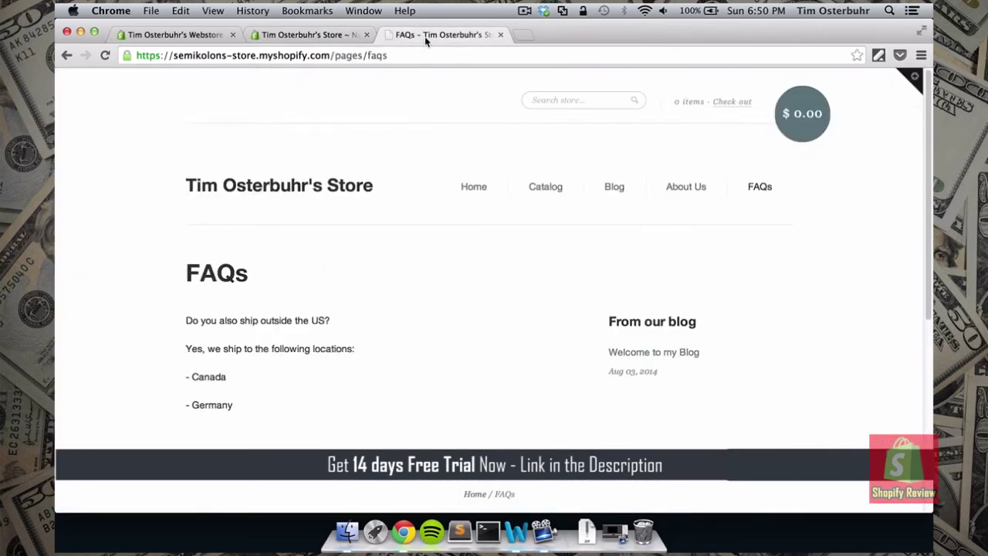
{"action": "left_click", "coordinate": [415, 54]}
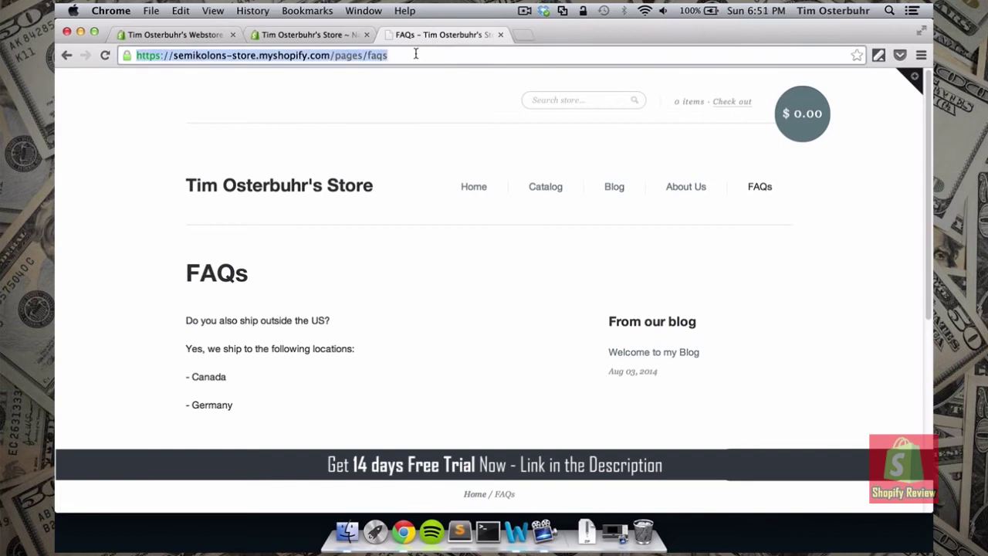
{"action": "left_click", "coordinate": [471, 190]}
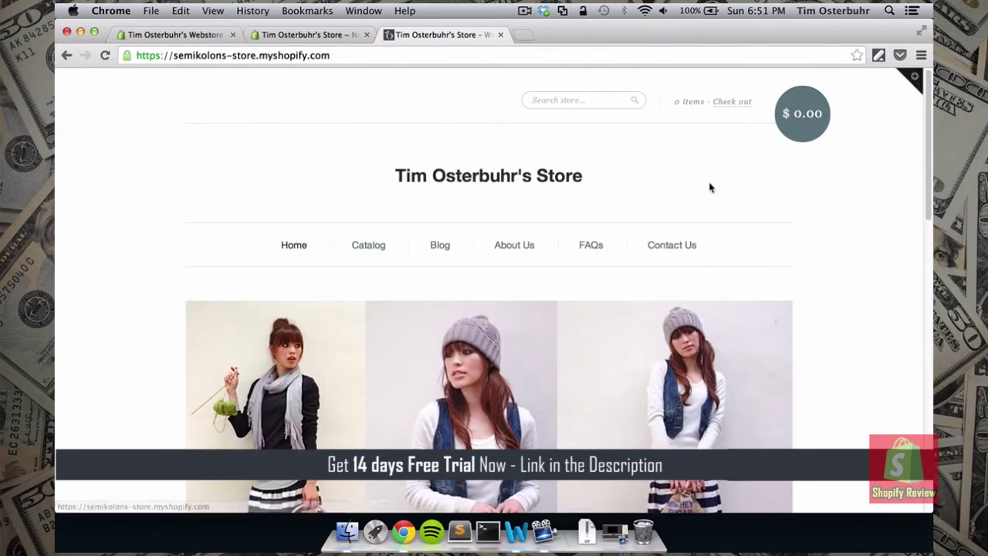
{"action": "left_click", "coordinate": [678, 250]}
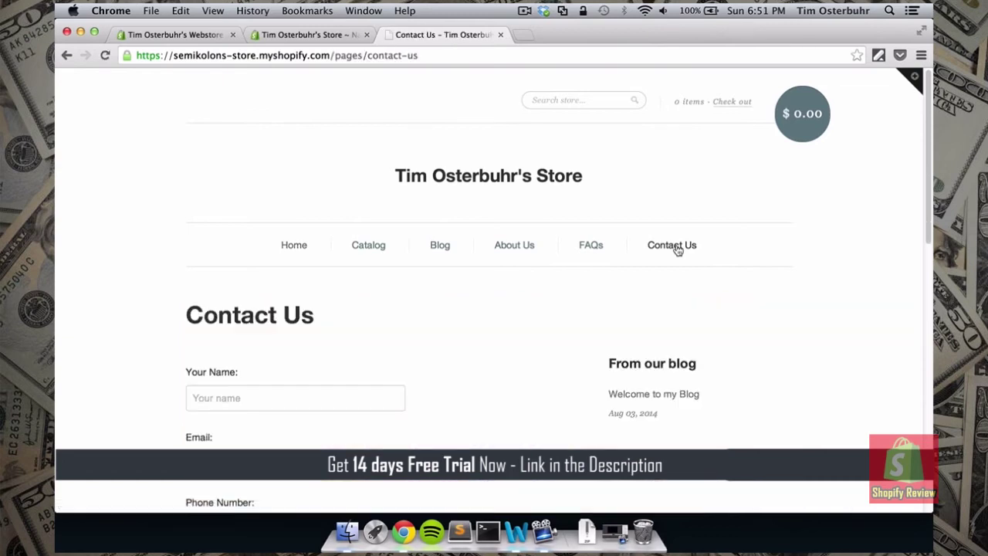
{"action": "scroll", "coordinate": [457, 343], "scroll_direction": "down", "scroll_amount": 5}
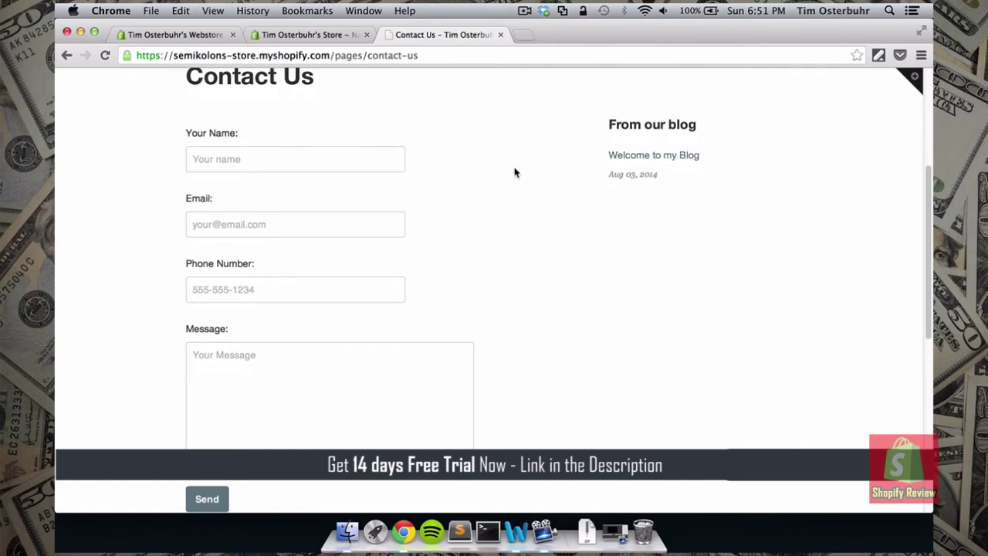
{"action": "scroll", "coordinate": [514, 173], "scroll_direction": "up", "scroll_amount": 5}
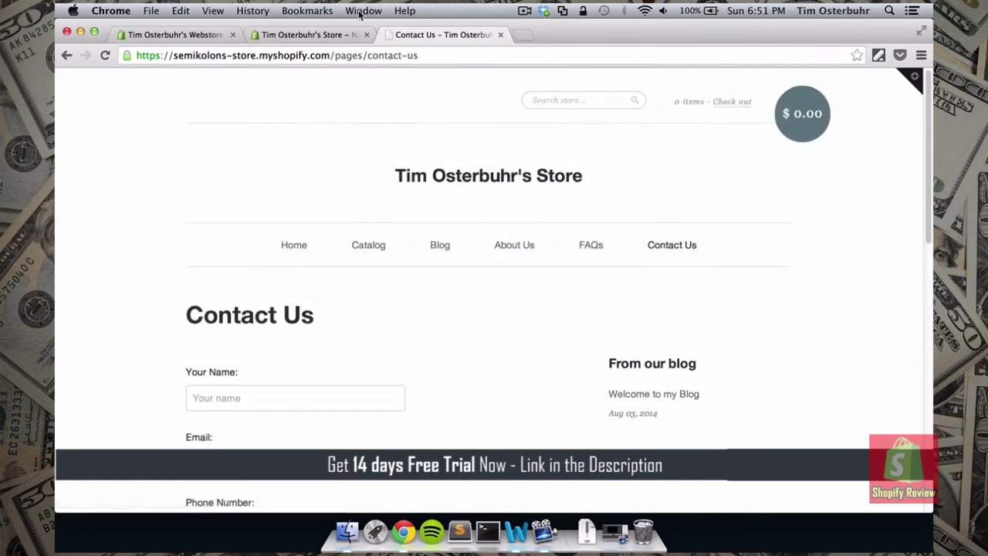
- Return to the store admin and review the published and unpublished themes
{"action": "left_click", "coordinate": [325, 37]}
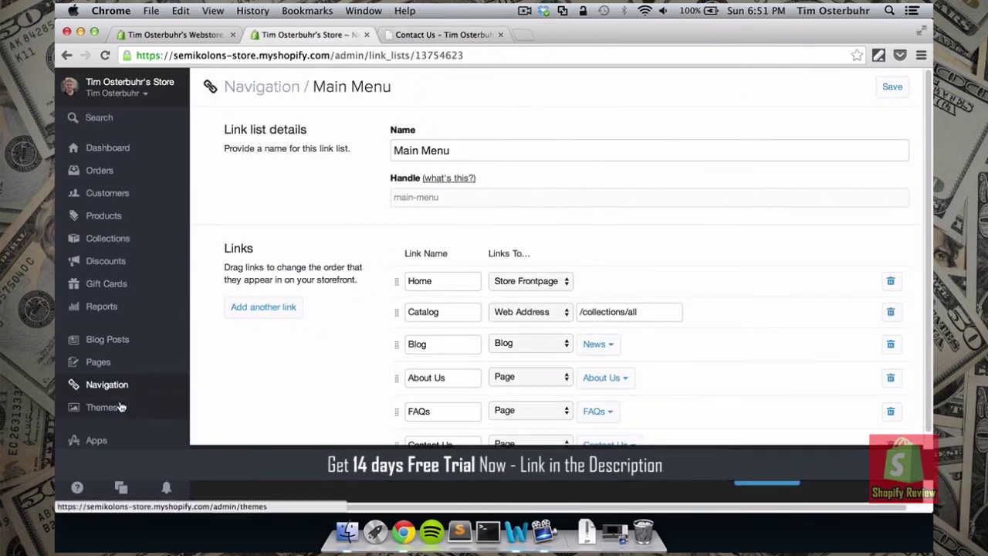
{"action": "left_click", "coordinate": [101, 416]}
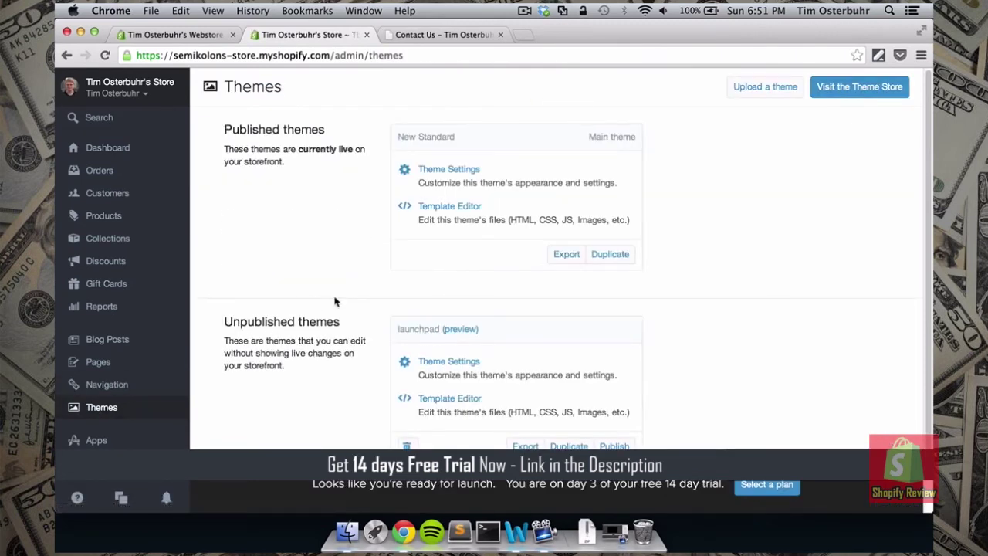
{"action": "scroll", "coordinate": [335, 301], "scroll_direction": "down", "scroll_amount": 2}
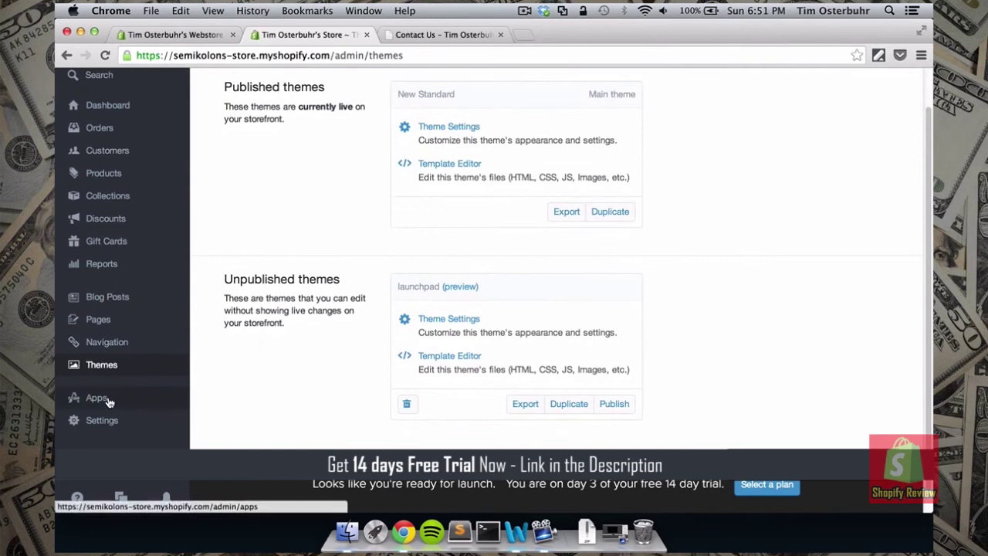
- View the store's Apps page, read the suggested Product Reviews app's listing, and close that listing
{"action": "left_click", "coordinate": [106, 402]}
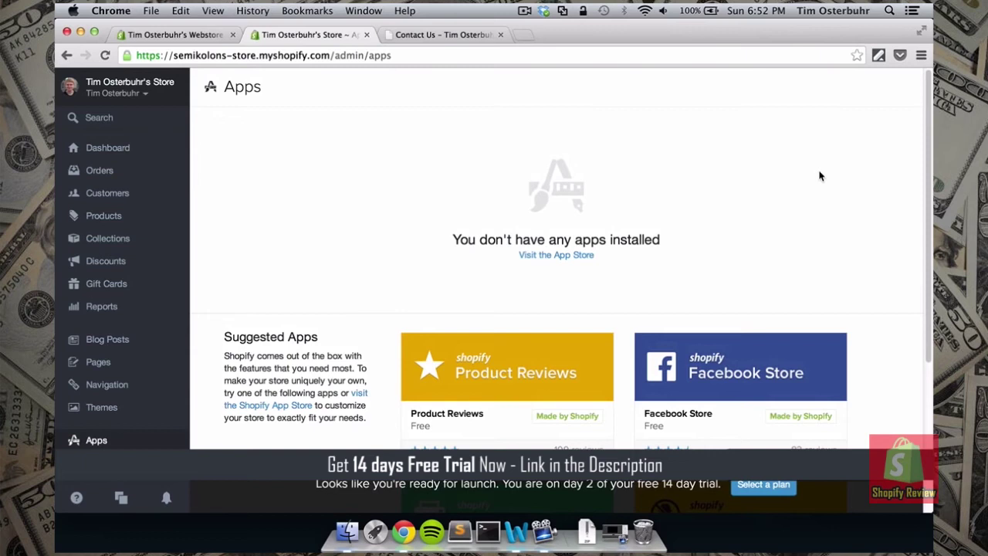
{"action": "scroll", "coordinate": [821, 176], "scroll_direction": "down", "scroll_amount": 3}
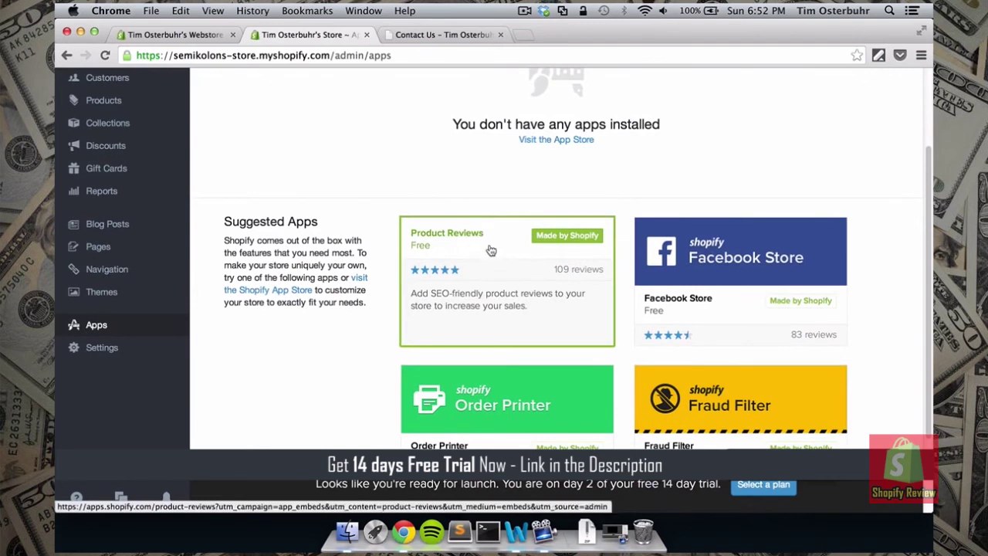
{"action": "left_click", "coordinate": [495, 260]}
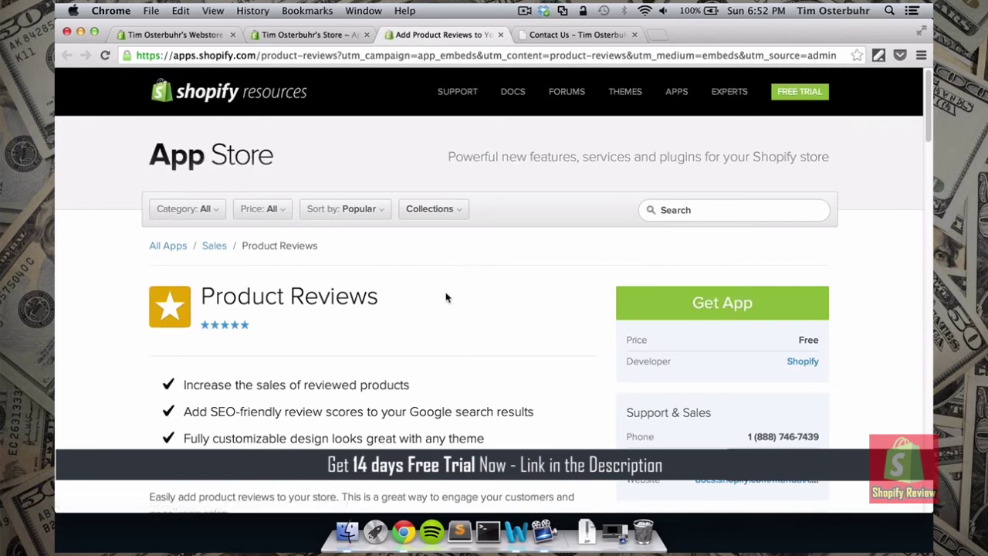
{"action": "scroll", "coordinate": [479, 285], "scroll_direction": "down", "scroll_amount": 1}
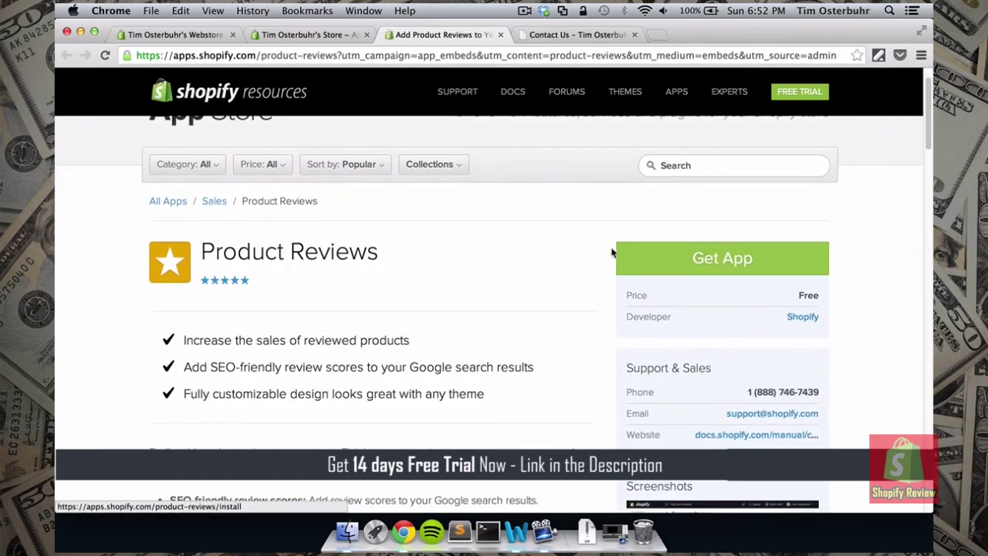
{"action": "scroll", "coordinate": [510, 255], "scroll_direction": "down", "scroll_amount": 1}
{"action": "scroll", "coordinate": [510, 255], "scroll_direction": "down", "scroll_amount": 2}
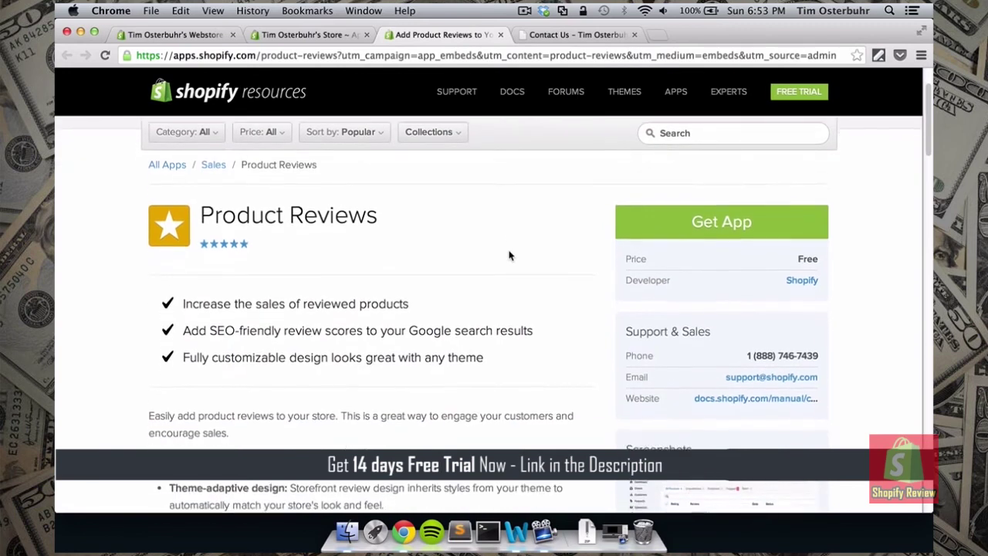
{"action": "scroll", "coordinate": [510, 256], "scroll_direction": "up", "scroll_amount": 3}
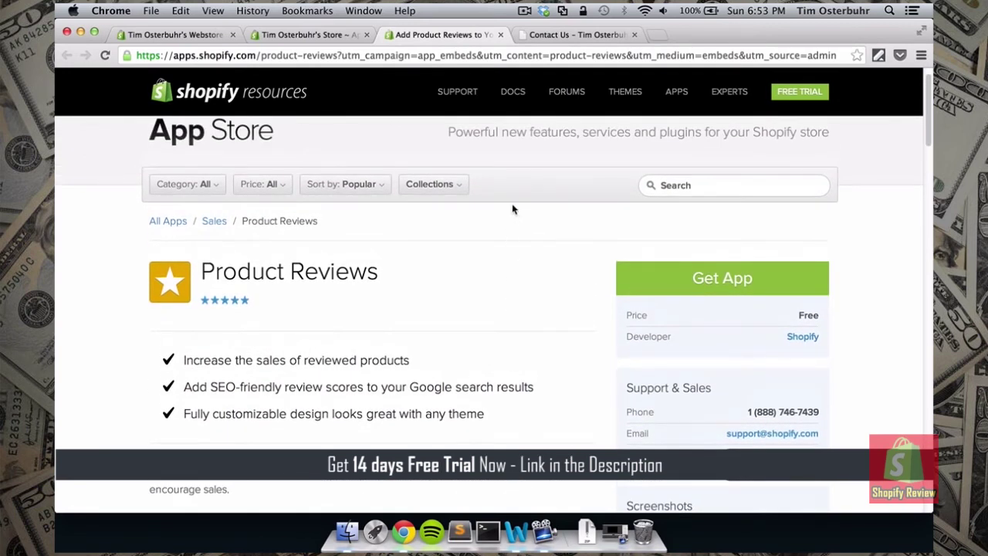
{"action": "left_click", "coordinate": [500, 35]}
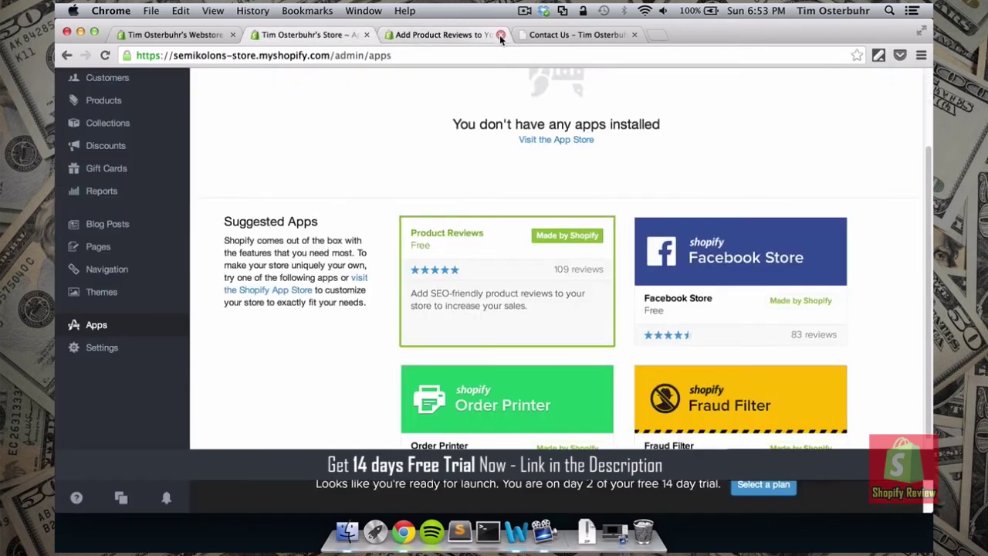
- Visit the Shopify App Store from the Apps page and browse its Marketing and Social Media apps
{"action": "scroll", "coordinate": [368, 219], "scroll_direction": "up", "scroll_amount": 2}
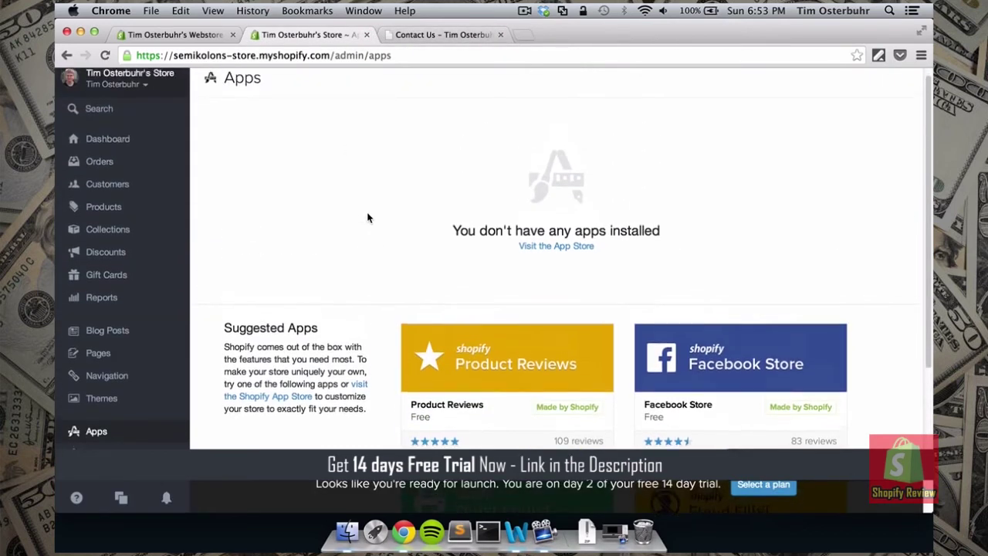
{"action": "left_click", "coordinate": [573, 256]}
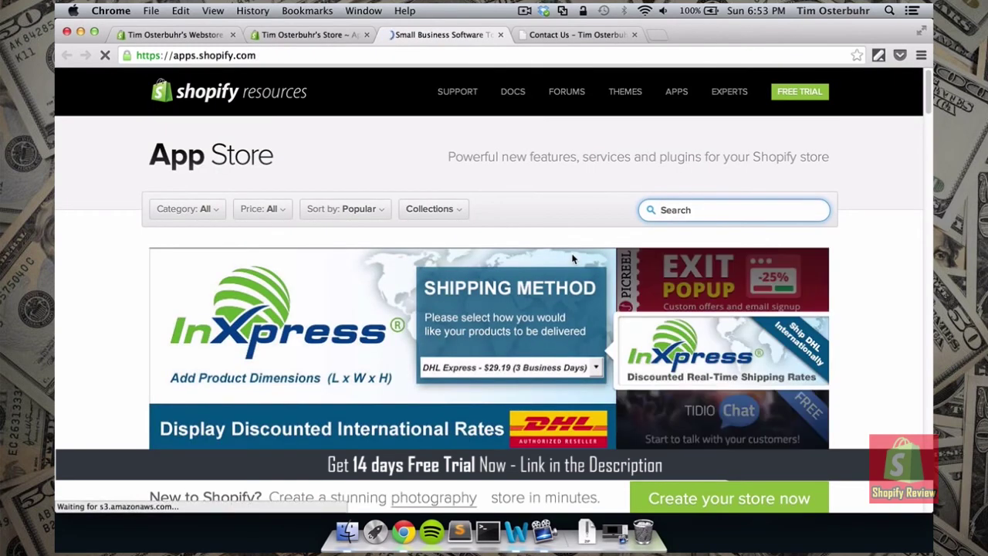
{"action": "scroll", "coordinate": [865, 282], "scroll_direction": "down", "scroll_amount": 5}
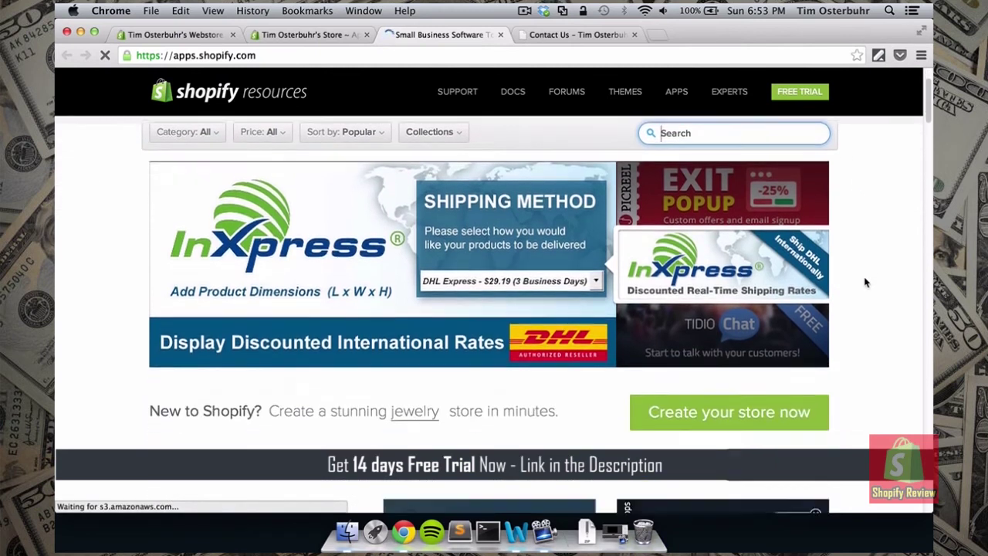
{"action": "scroll", "coordinate": [865, 282], "scroll_direction": "down", "scroll_amount": 1}
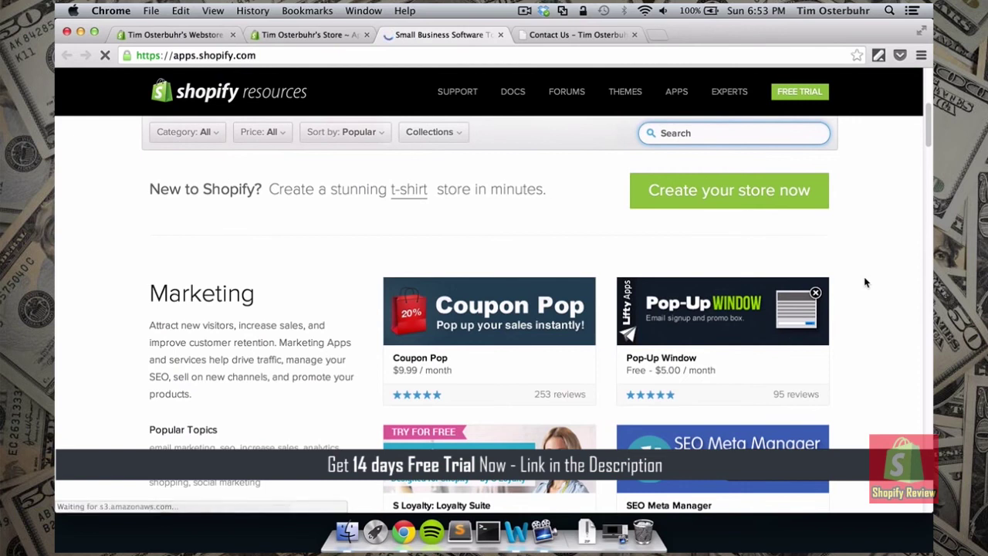
{"action": "scroll", "coordinate": [865, 283], "scroll_direction": "down", "scroll_amount": 7}
{"action": "scroll", "coordinate": [865, 283], "scroll_direction": "down", "scroll_amount": 9}
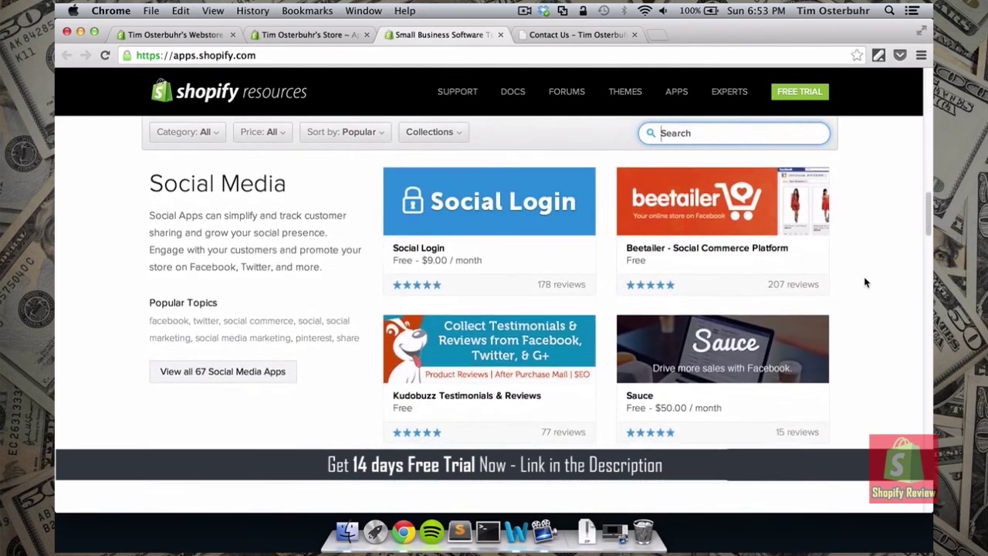
{"action": "scroll", "coordinate": [864, 282], "scroll_direction": "down", "scroll_amount": 1}
{"action": "mouse_move", "coordinate": [450, 267]}
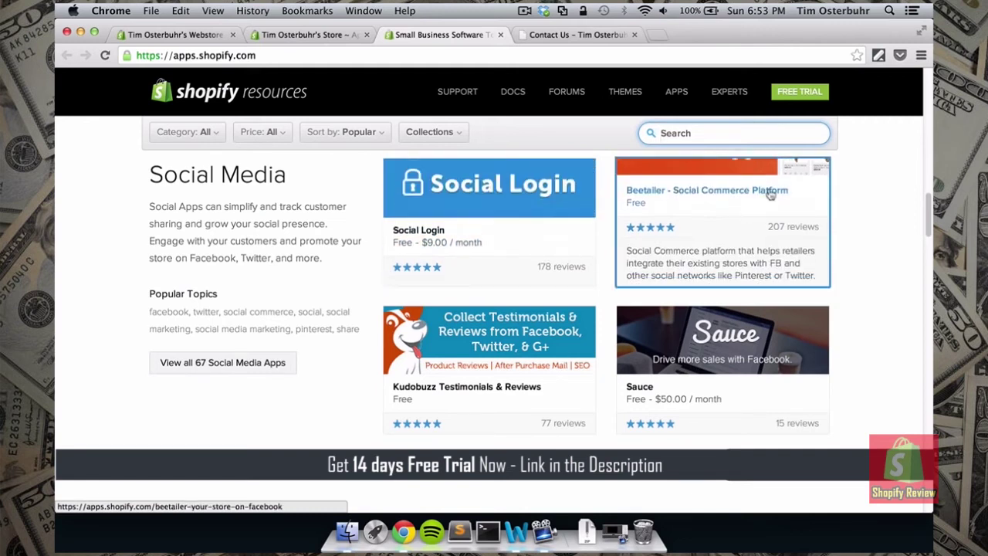
{"action": "scroll", "coordinate": [888, 224], "scroll_direction": "down", "scroll_amount": 5}
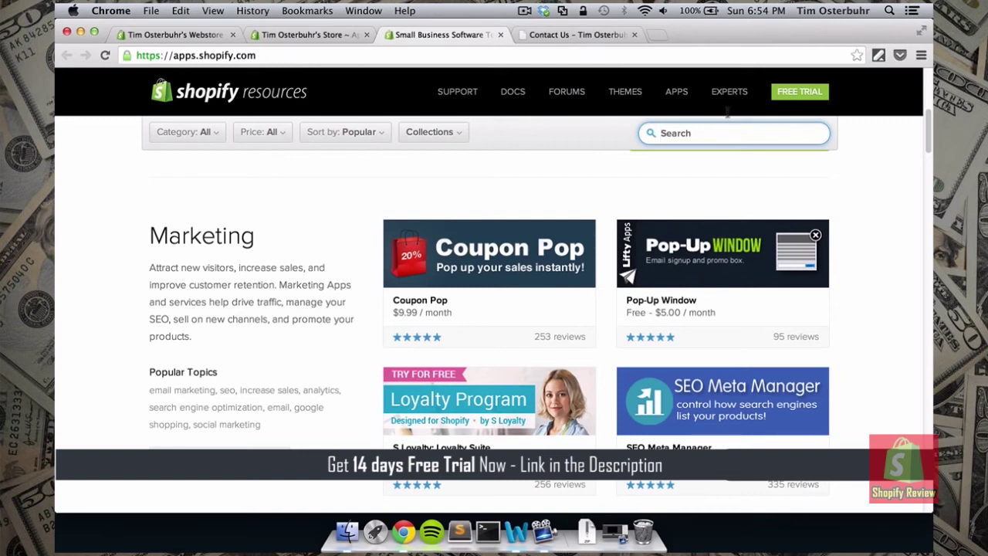
- Return to the store admin and review the store details in the General settings
{"action": "left_click", "coordinate": [324, 37]}
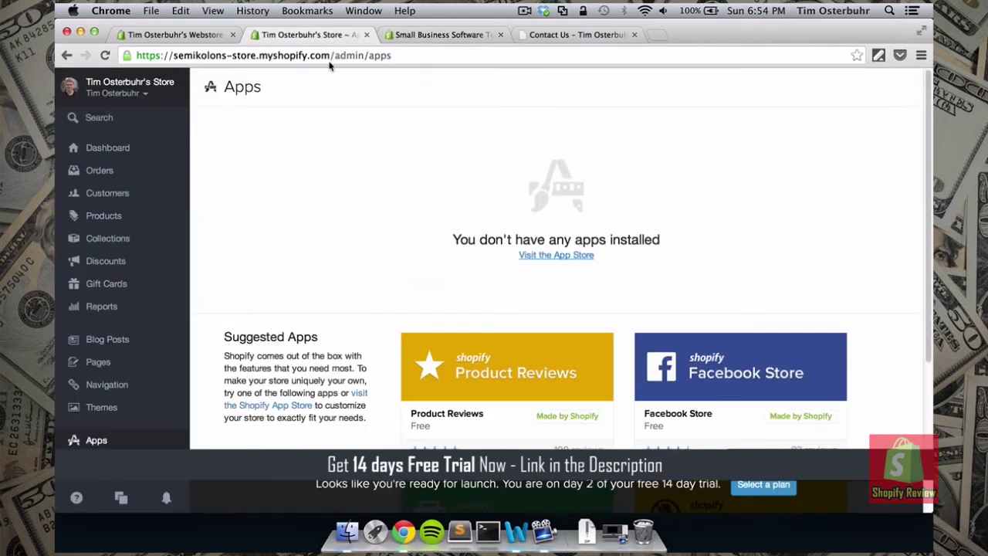
{"action": "scroll", "coordinate": [193, 386], "scroll_direction": "down", "scroll_amount": 2}
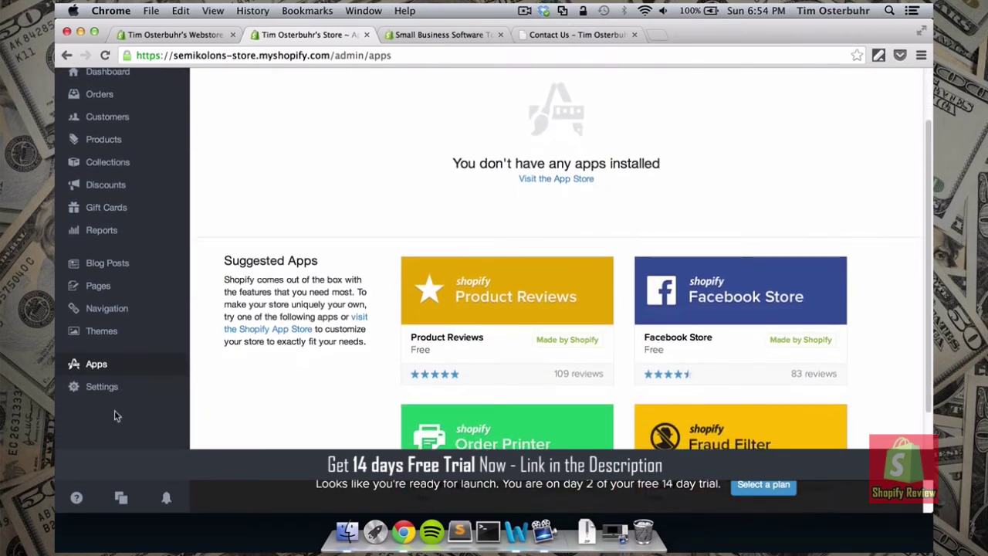
{"action": "left_click", "coordinate": [98, 386]}
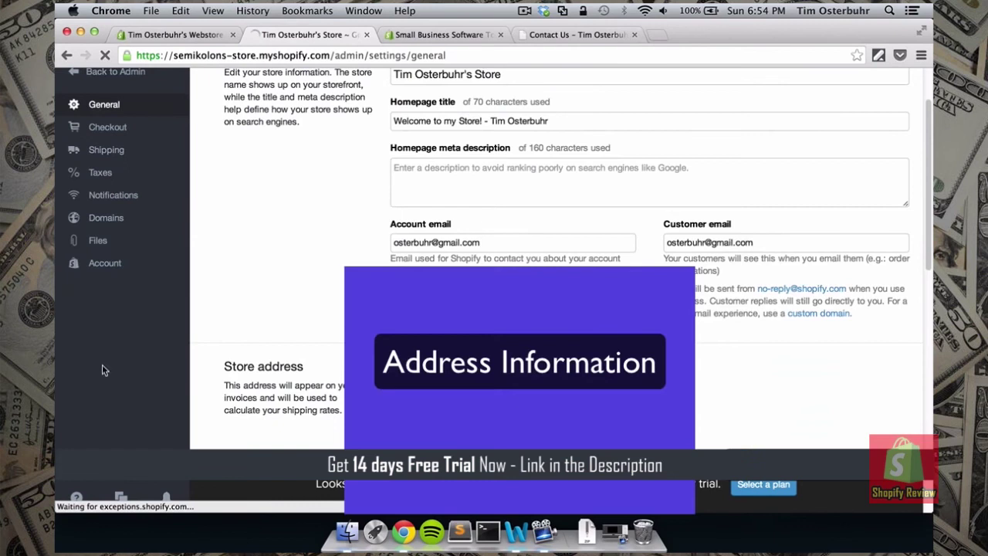
{"action": "scroll", "coordinate": [280, 234], "scroll_direction": "up", "scroll_amount": 2}
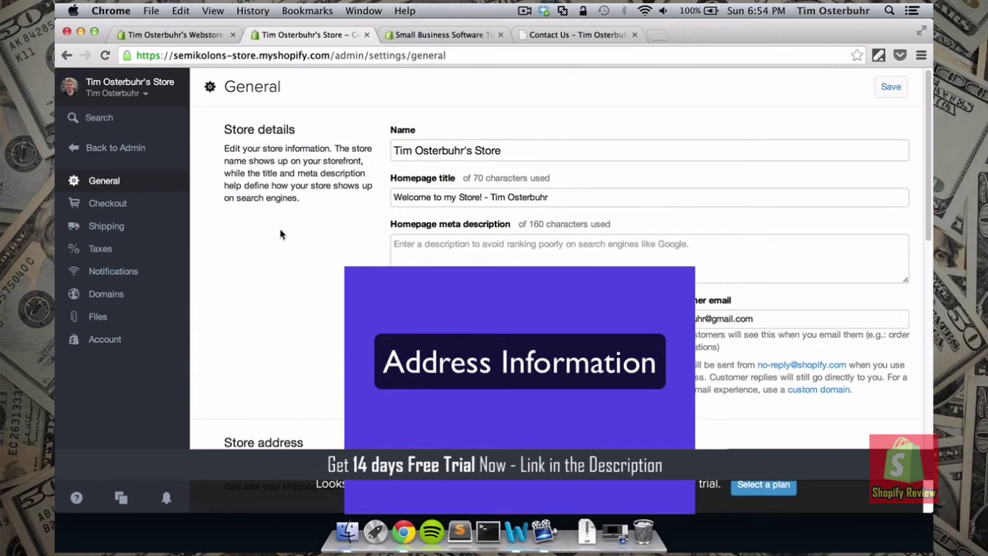
{"action": "scroll", "coordinate": [281, 234], "scroll_direction": "down", "scroll_amount": 5}
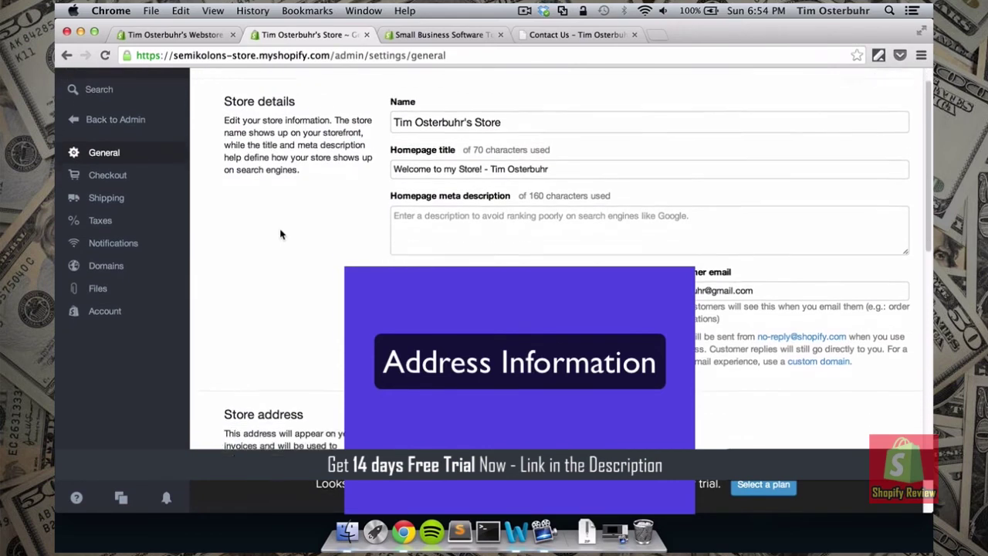
{"action": "scroll", "coordinate": [280, 234], "scroll_direction": "up", "scroll_amount": 4}
{"action": "scroll", "coordinate": [281, 234], "scroll_direction": "up", "scroll_amount": 1}
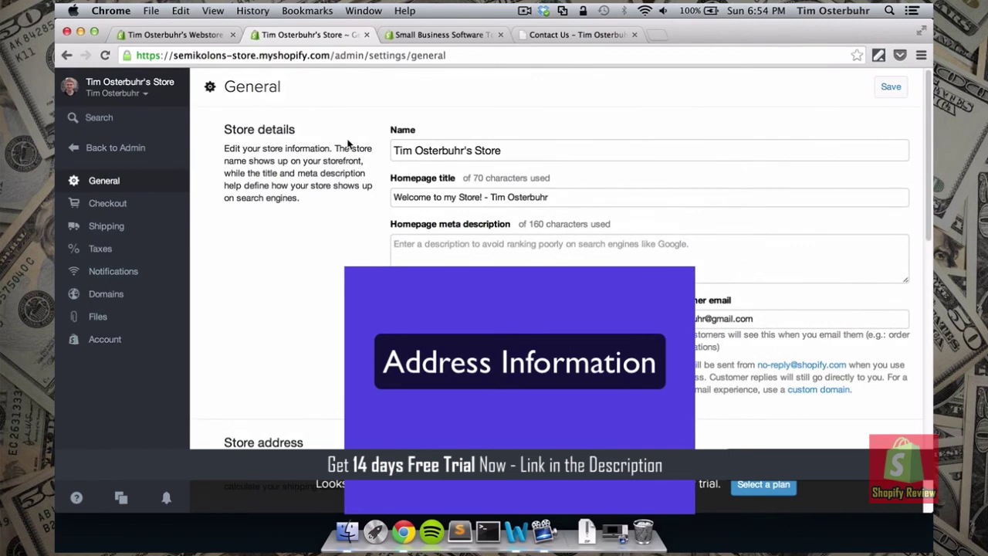
- Review the store's Checkout & Payment, Shipping and Taxes settings
{"action": "left_click", "coordinate": [118, 206]}
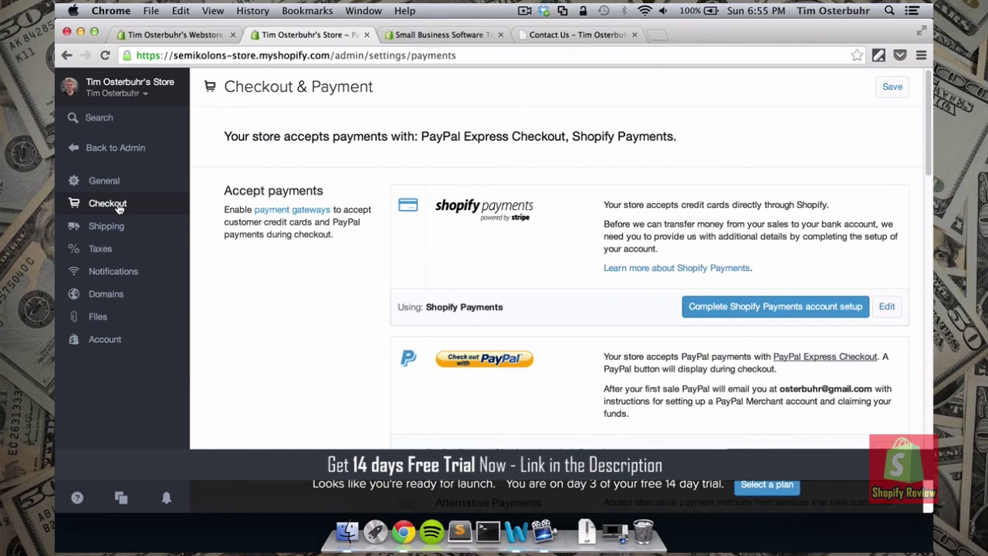
{"action": "left_click", "coordinate": [109, 227]}
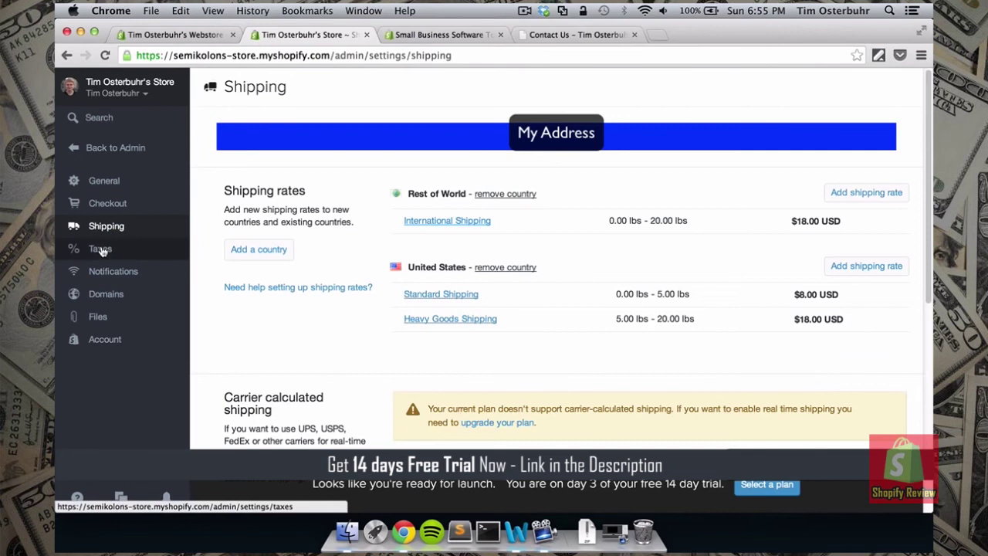
{"action": "left_click", "coordinate": [99, 248]}
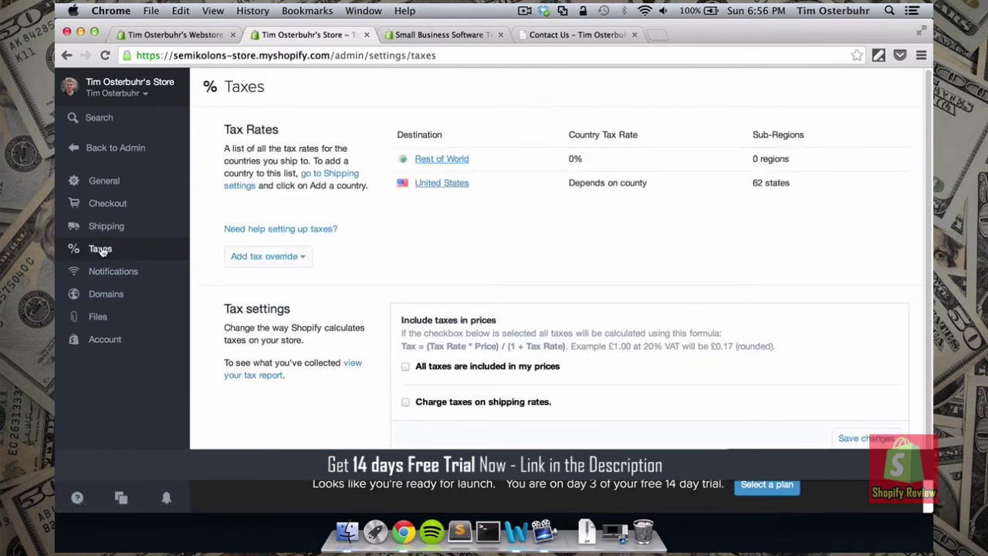
- Open the Order Confirmation email template from the notification settings and place the cursor at the start of its plain text body
{"action": "left_click", "coordinate": [106, 275]}
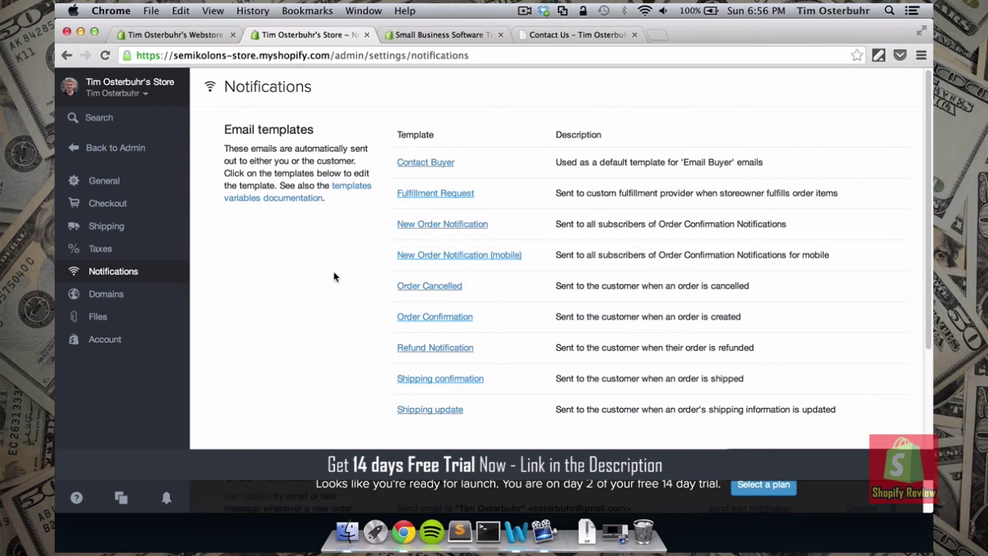
{"action": "left_click", "coordinate": [426, 320]}
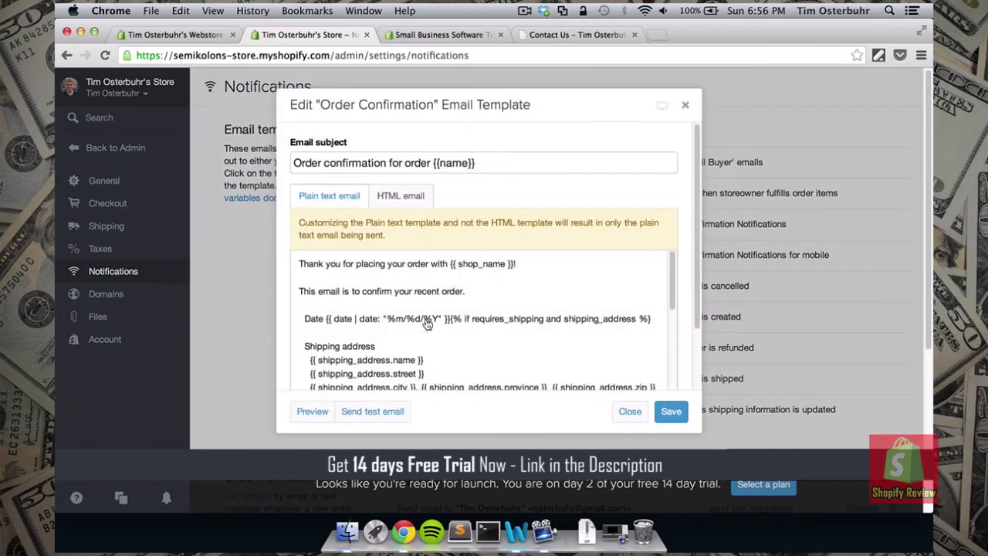
{"action": "left_click", "coordinate": [299, 264]}
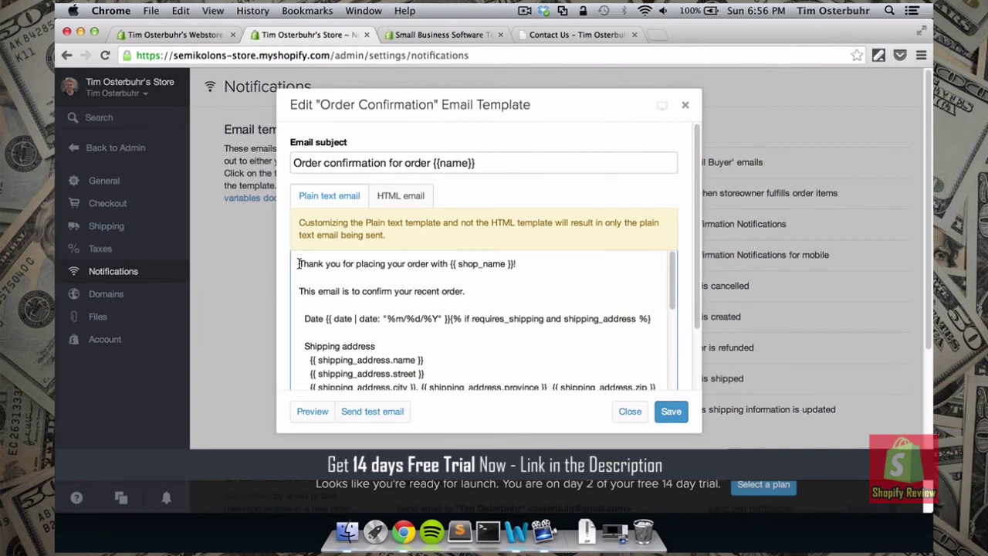
- Add the greeting "Hi {{name}}," above the plain text body of the Order Confirmation email and save the template
{"action": "key", "text": "Return"}
{"action": "key", "text": "Return"}
{"action": "key", "text": "Up"}
{"action": "key", "text": "Up"}
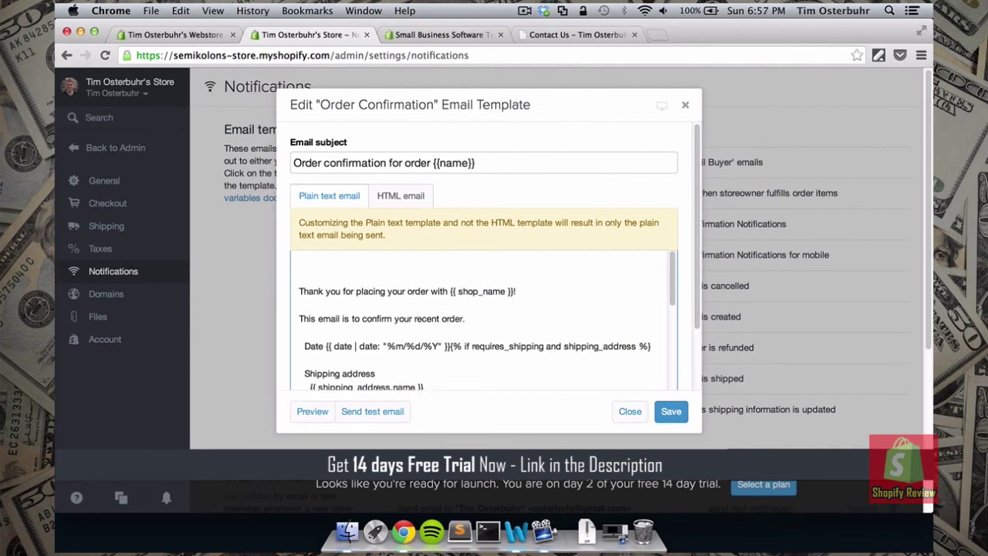
{"action": "type", "text": "Hi {{name}},"}
{"action": "left_click", "coordinate": [669, 410]}
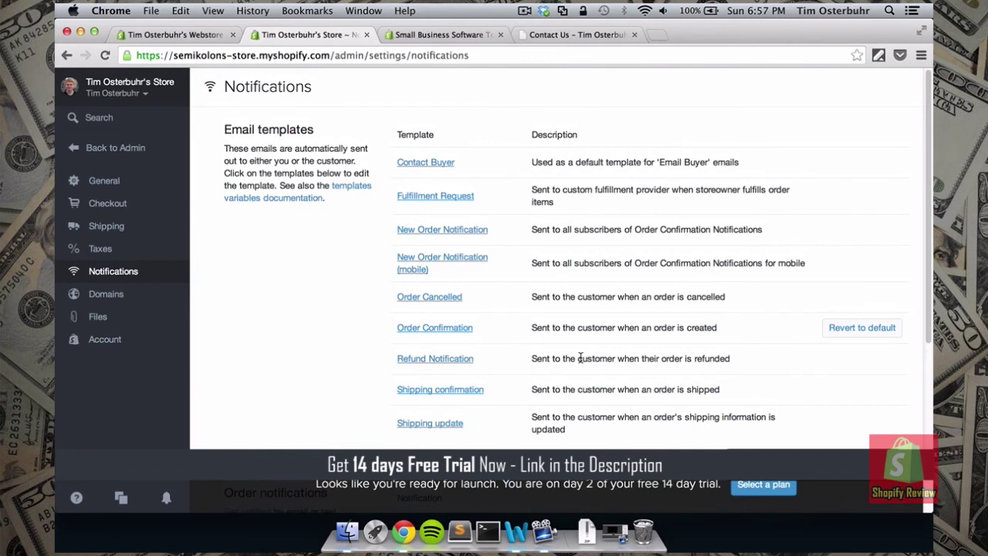
- Examine the mobile phone method and its provider options for a new order notification, and close the form without adding a subscriber
{"action": "scroll", "coordinate": [580, 357], "scroll_direction": "down", "scroll_amount": 6}
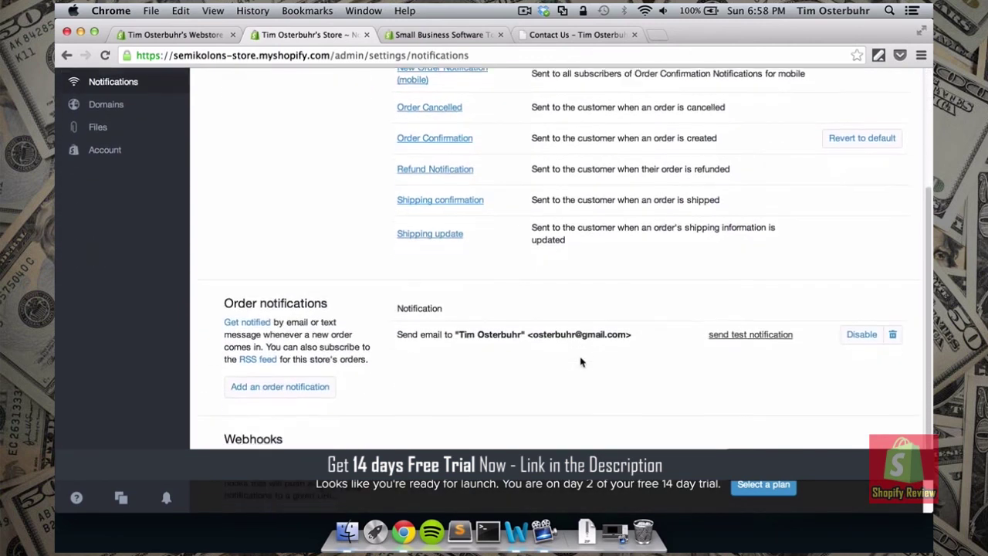
{"action": "scroll", "coordinate": [581, 362], "scroll_direction": "down", "scroll_amount": 1}
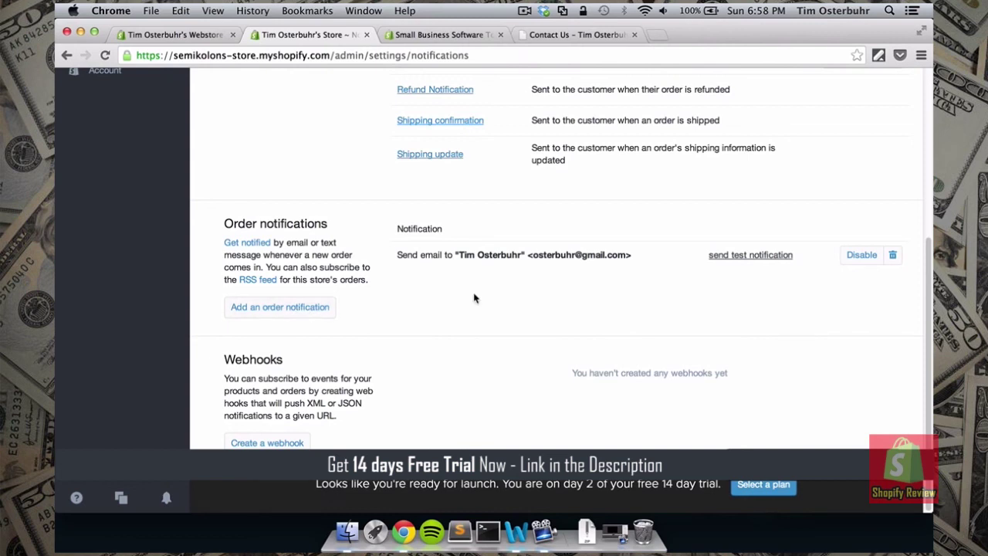
{"action": "left_click", "coordinate": [303, 309]}
{"action": "left_click", "coordinate": [350, 163]}
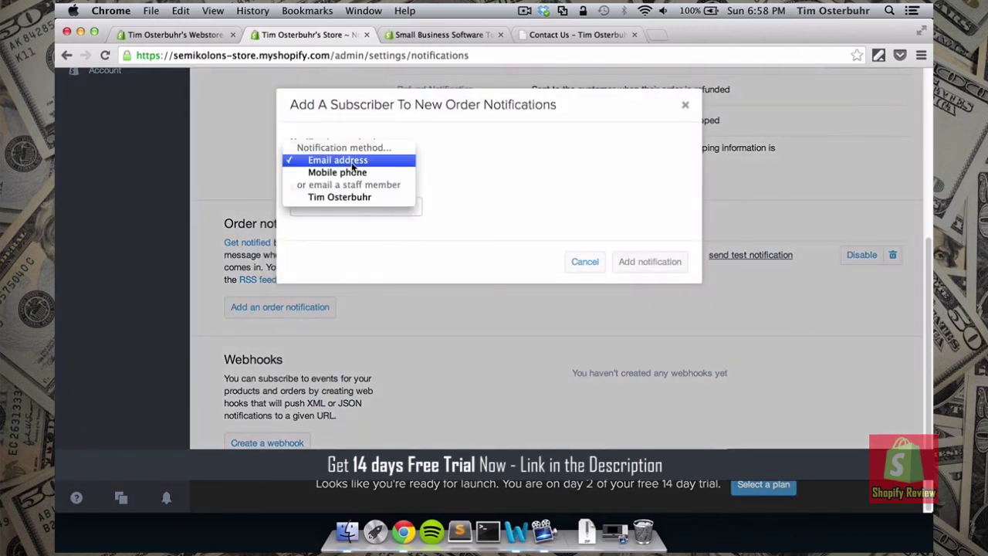
{"action": "left_click", "coordinate": [351, 172]}
{"action": "left_click", "coordinate": [346, 205]}
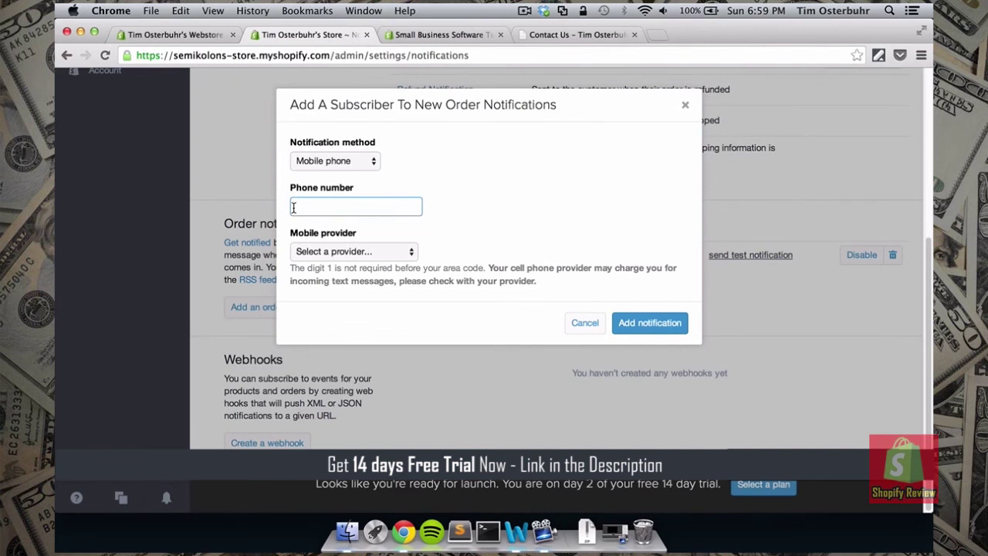
{"action": "left_click", "coordinate": [343, 254]}
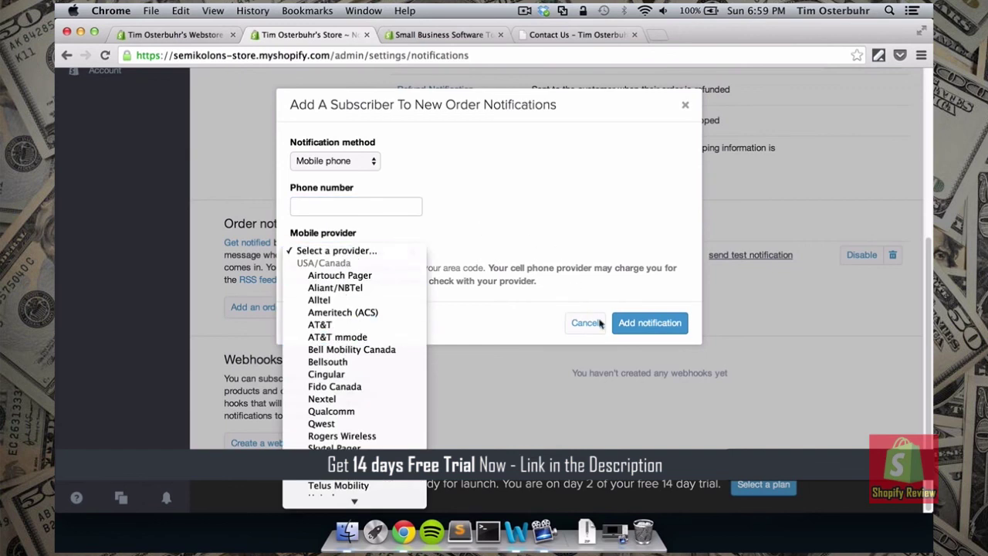
{"action": "left_click", "coordinate": [651, 283]}
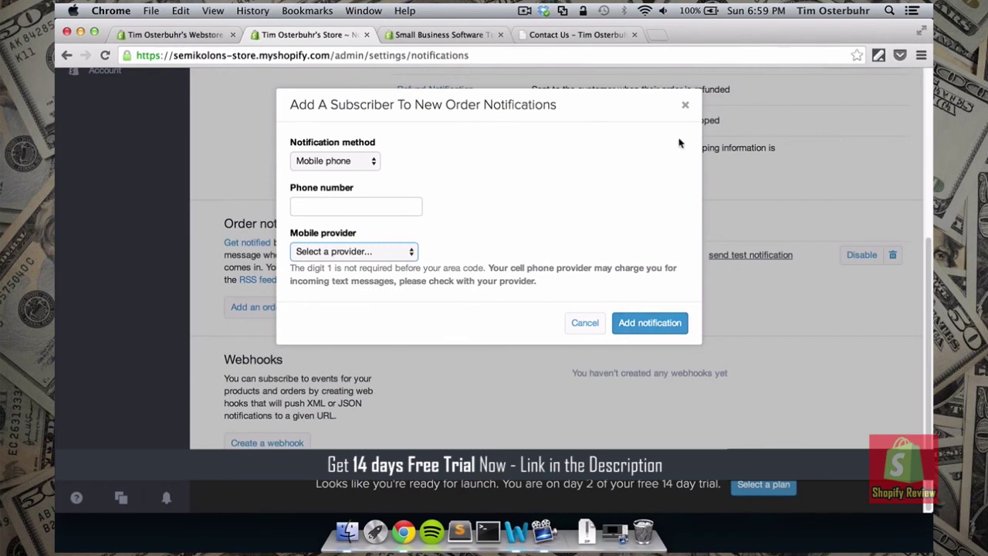
{"action": "left_click", "coordinate": [684, 105]}
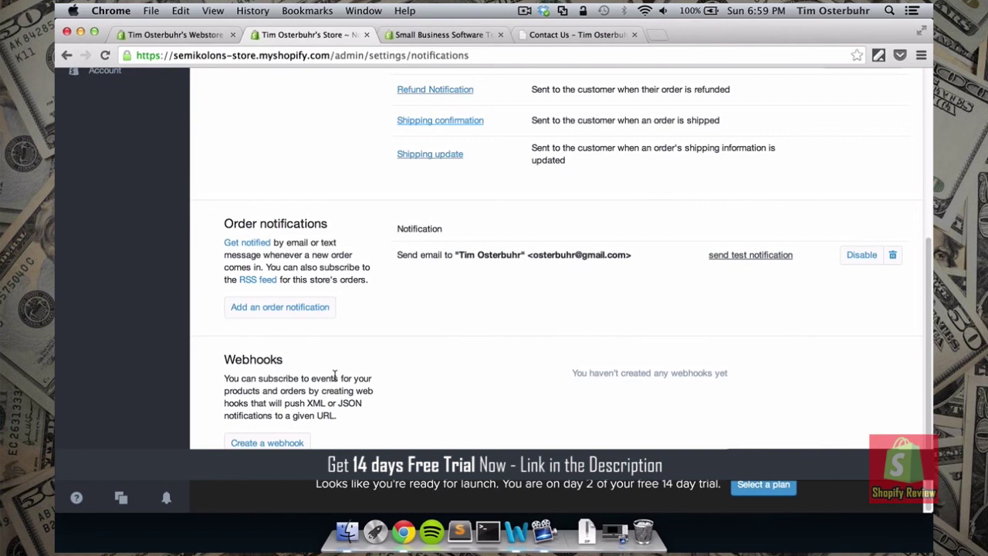
- Review the store's Domains, Files and Account settings, including the trial plan, account overview and staff members
{"action": "scroll", "coordinate": [335, 376], "scroll_direction": "up", "scroll_amount": 5}
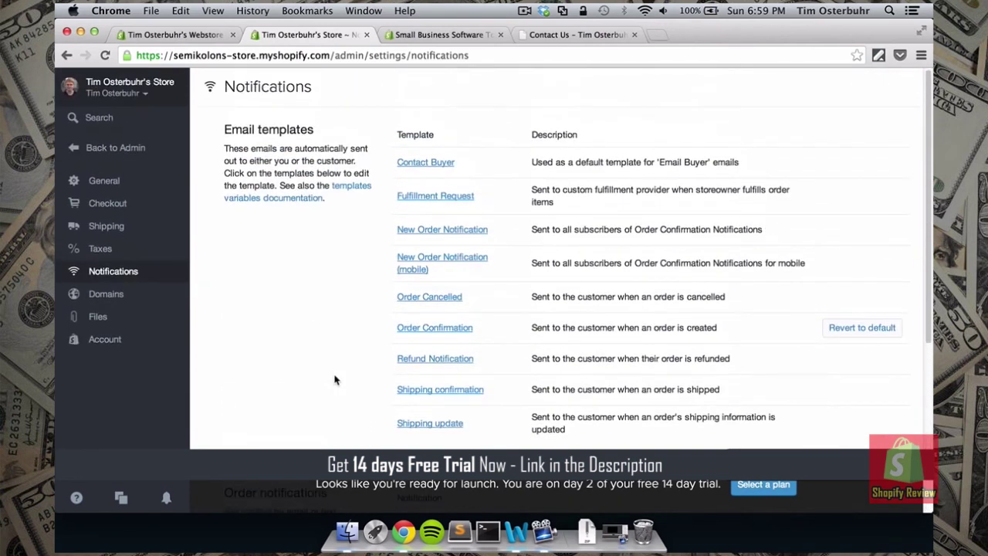
{"action": "left_click", "coordinate": [116, 283]}
{"action": "left_click", "coordinate": [98, 318]}
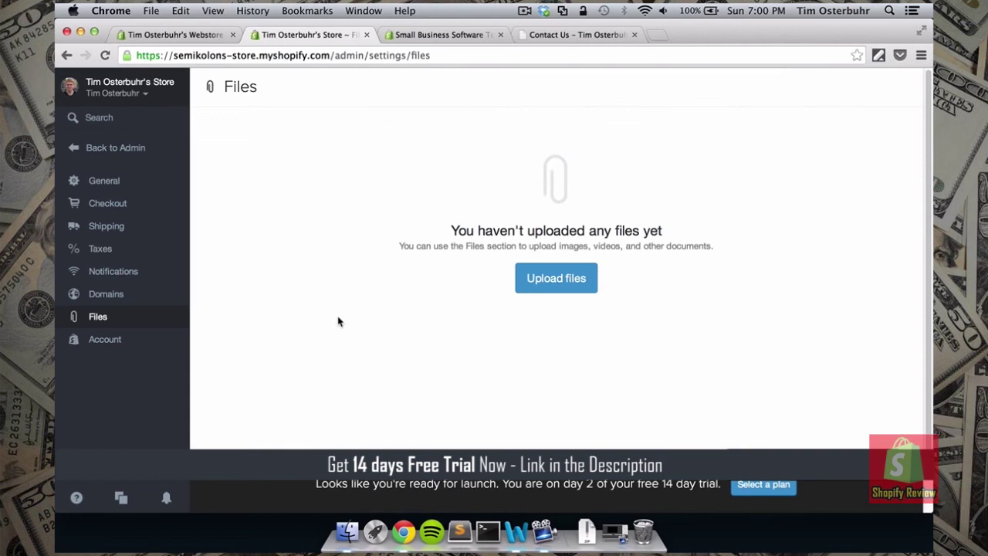
{"action": "left_click", "coordinate": [105, 340]}
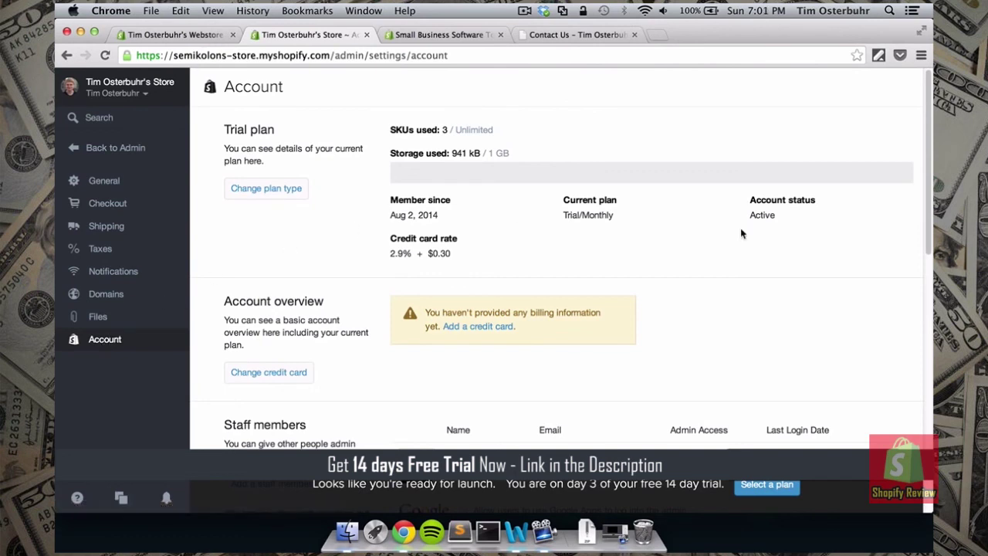
{"action": "scroll", "coordinate": [741, 233], "scroll_direction": "down", "scroll_amount": 4}
{"action": "scroll", "coordinate": [741, 233], "scroll_direction": "down", "scroll_amount": 2}
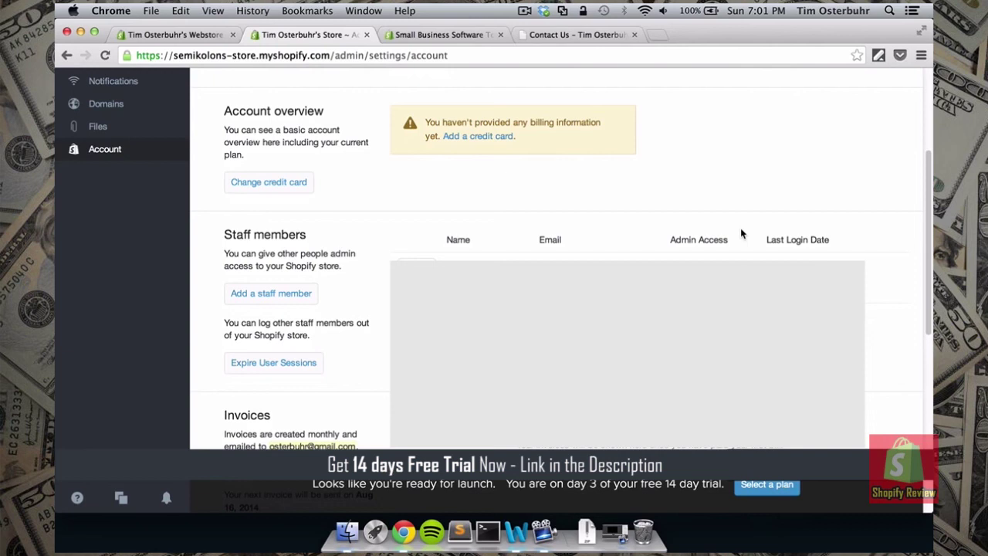
{"action": "scroll", "coordinate": [740, 234], "scroll_direction": "up", "scroll_amount": 5}
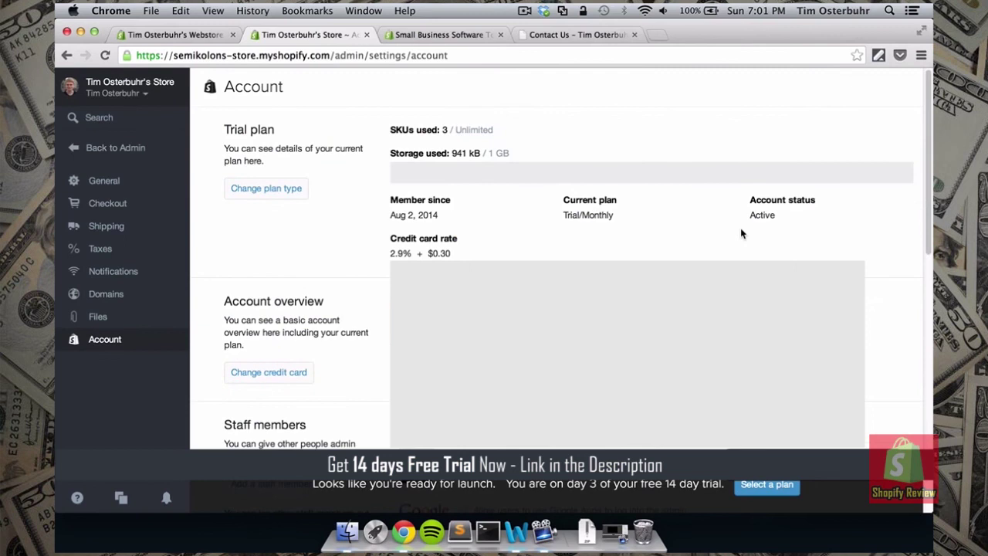